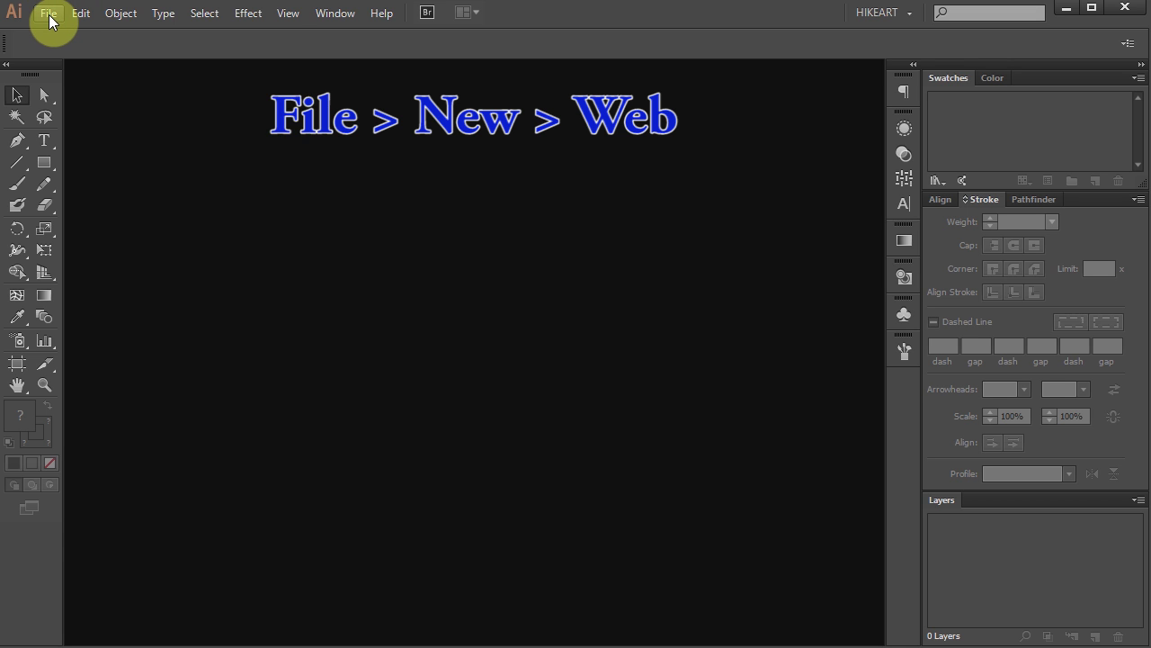
# Create a new blank Web-profile document at 960 x 560 px.
pyautogui.click(48, 20)
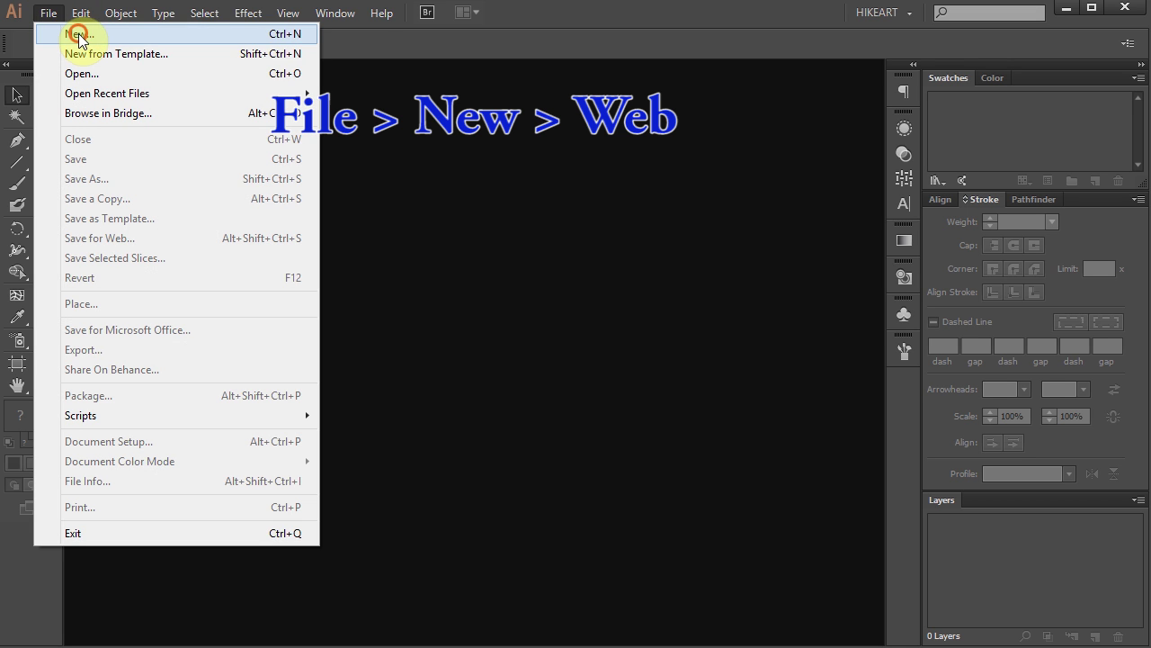
pyautogui.click(78, 36)
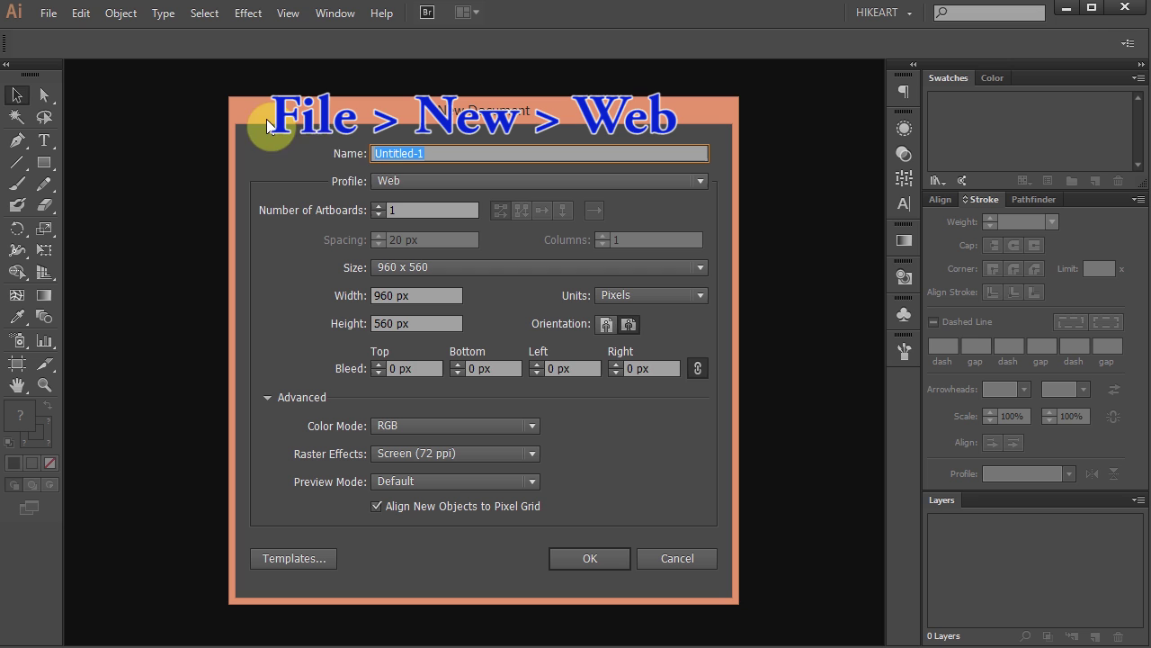
pyautogui.click(431, 182)
pyautogui.click(412, 244)
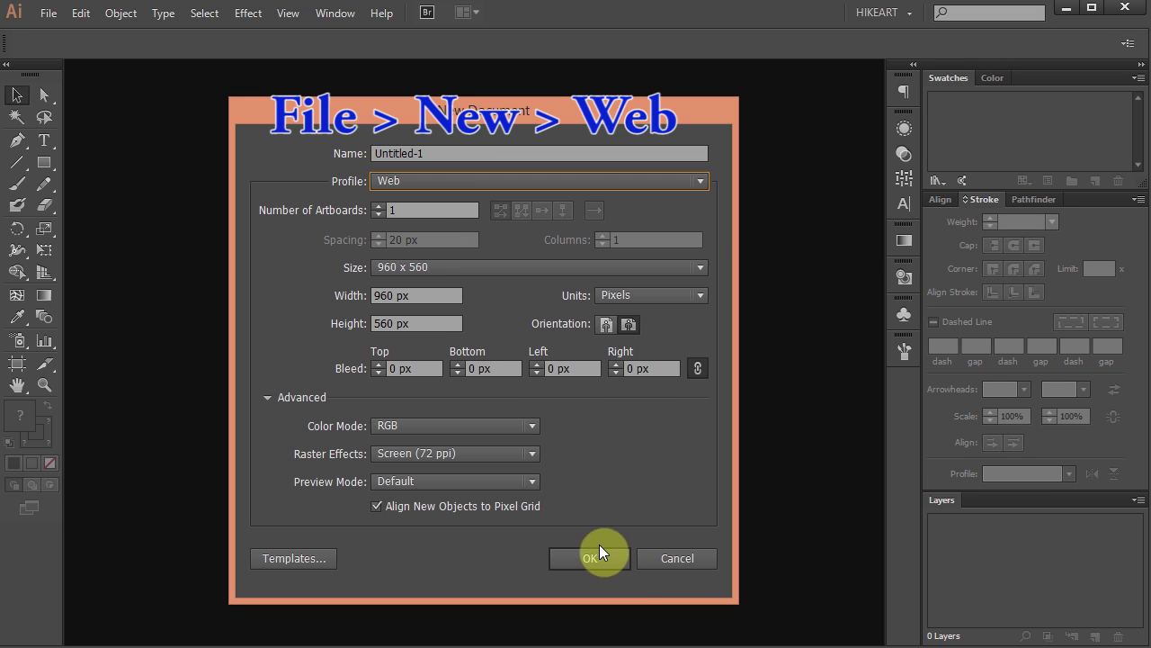
pyautogui.click(615, 562)
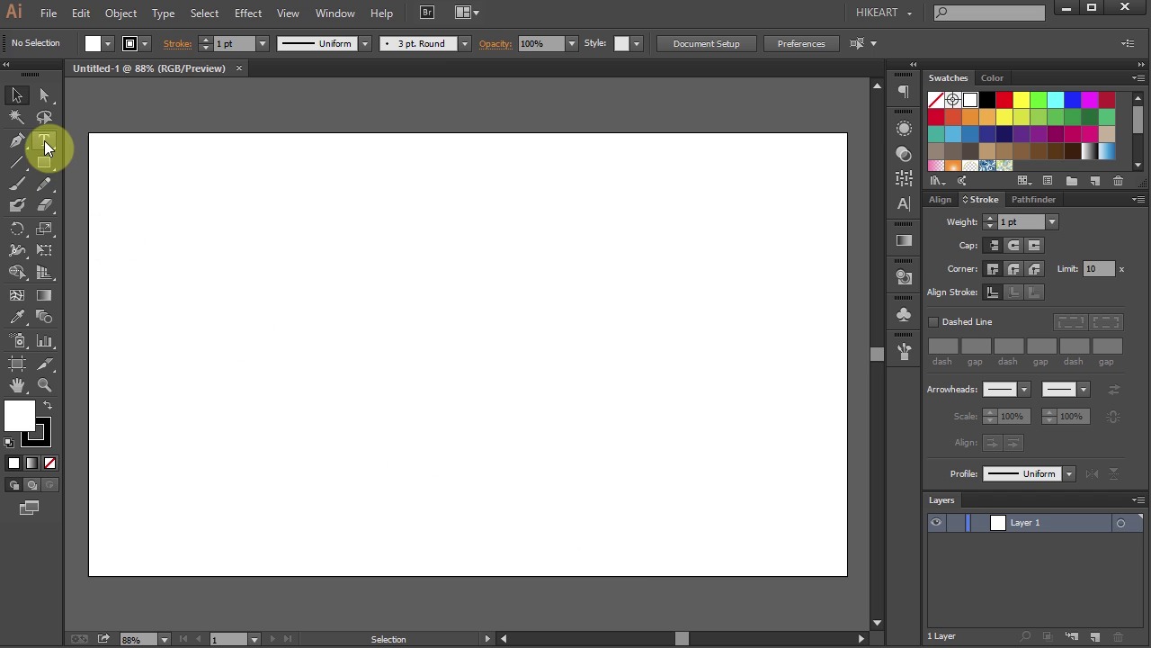
# Type a letter G on the artboard and set it in the Strenuous font.
pyautogui.moveTo(44, 142); pyautogui.dragTo(121, 147)
pyautogui.click(278, 409)
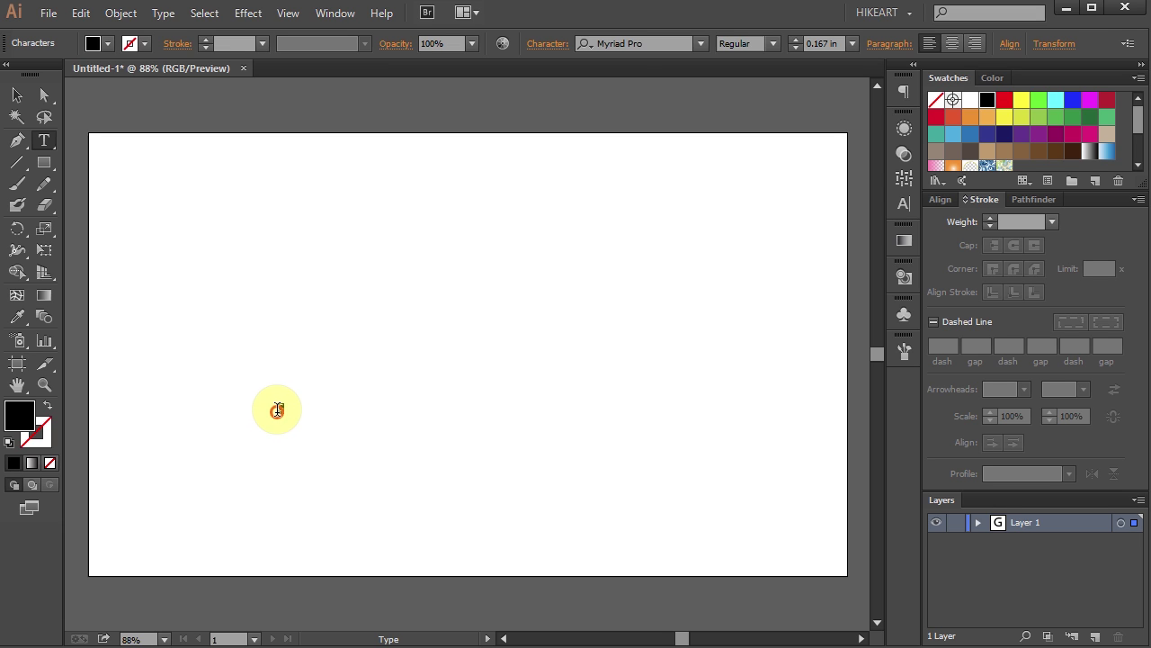
pyautogui.click(650, 44)
pyautogui.write('str')
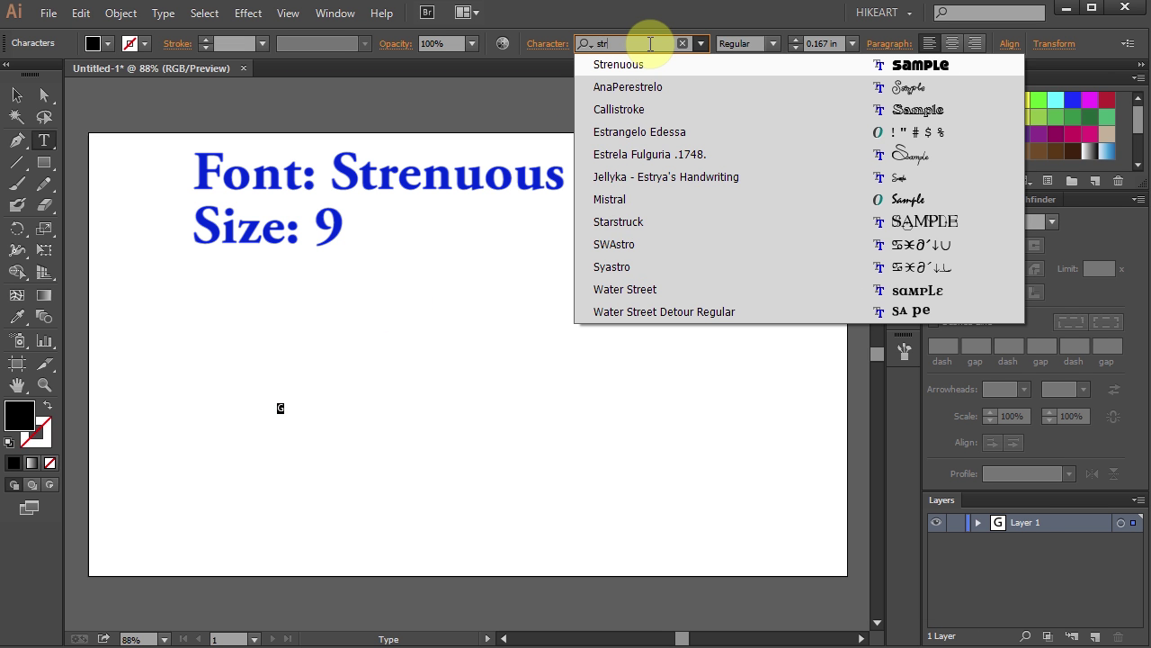
pyautogui.press('Return')
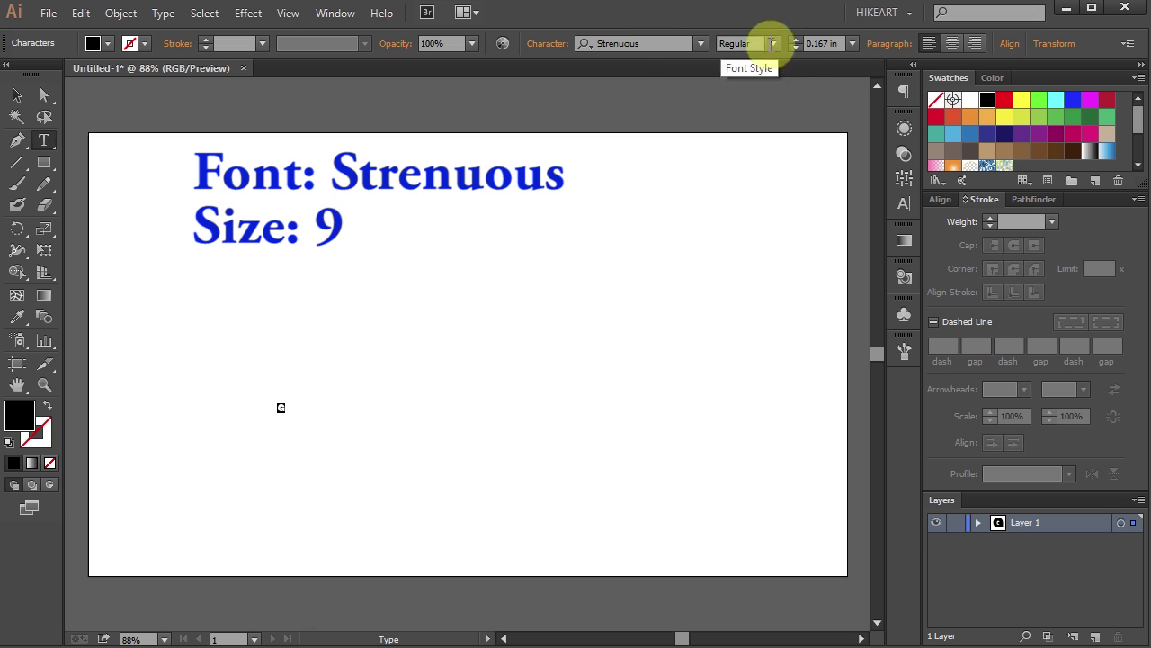
# Enlarge the G to 9 in and move it down onto the artboard.
pyautogui.click(835, 44)
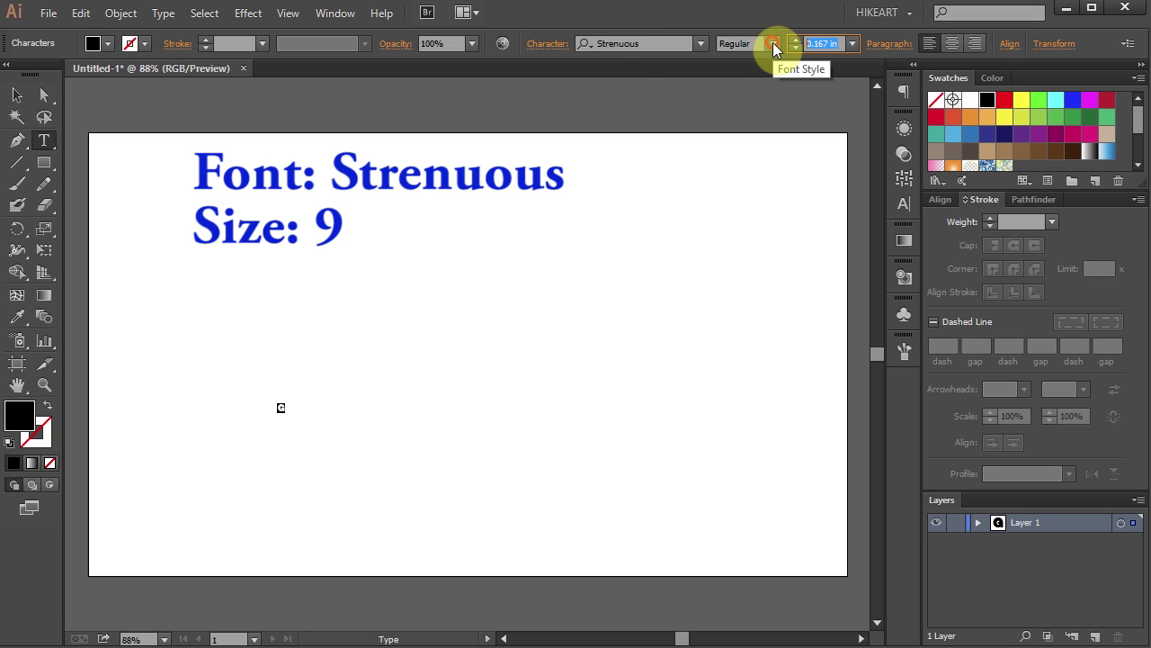
pyautogui.write('9')
pyautogui.press('Return')
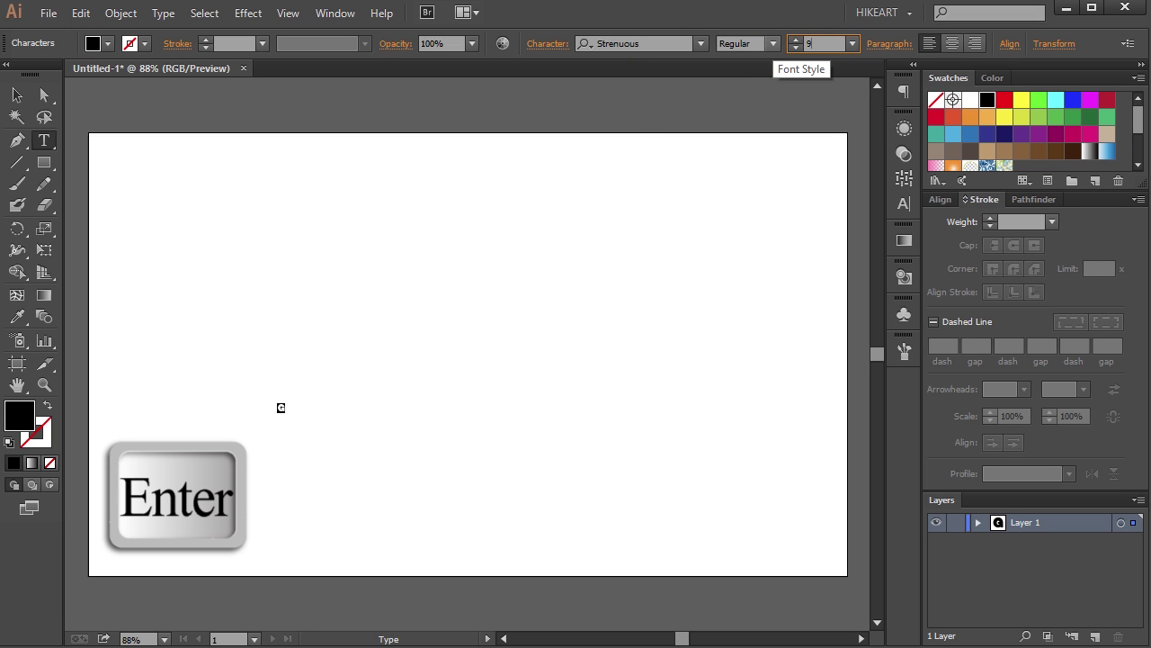
pyautogui.press('v')
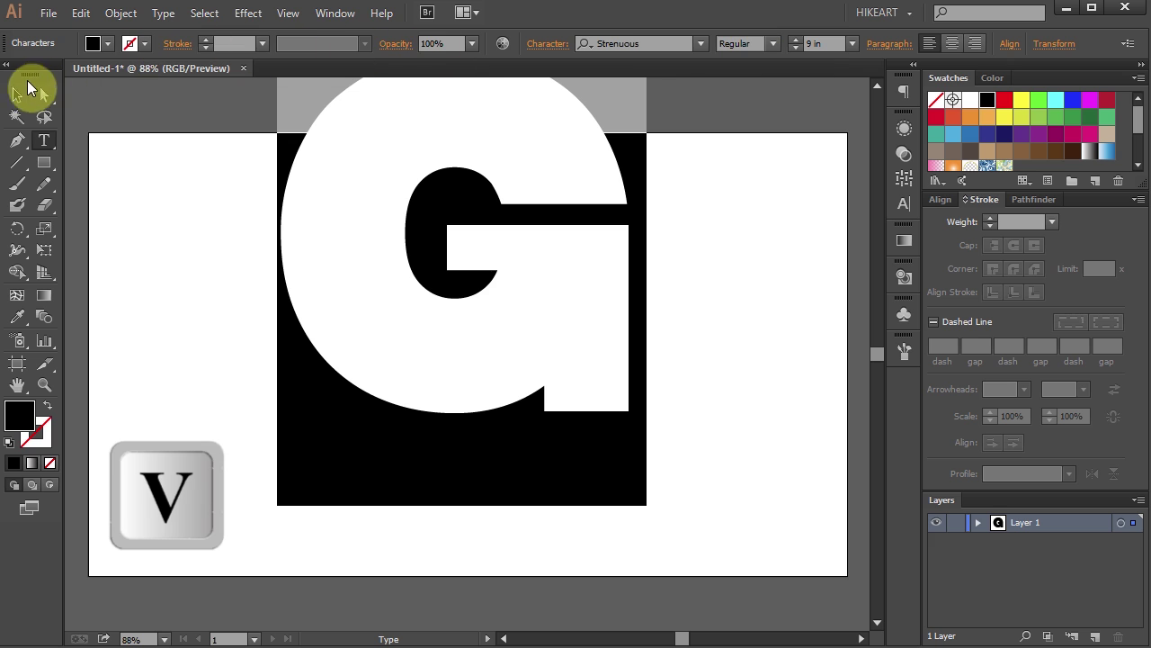
pyautogui.moveTo(466, 244); pyautogui.dragTo(473, 355)
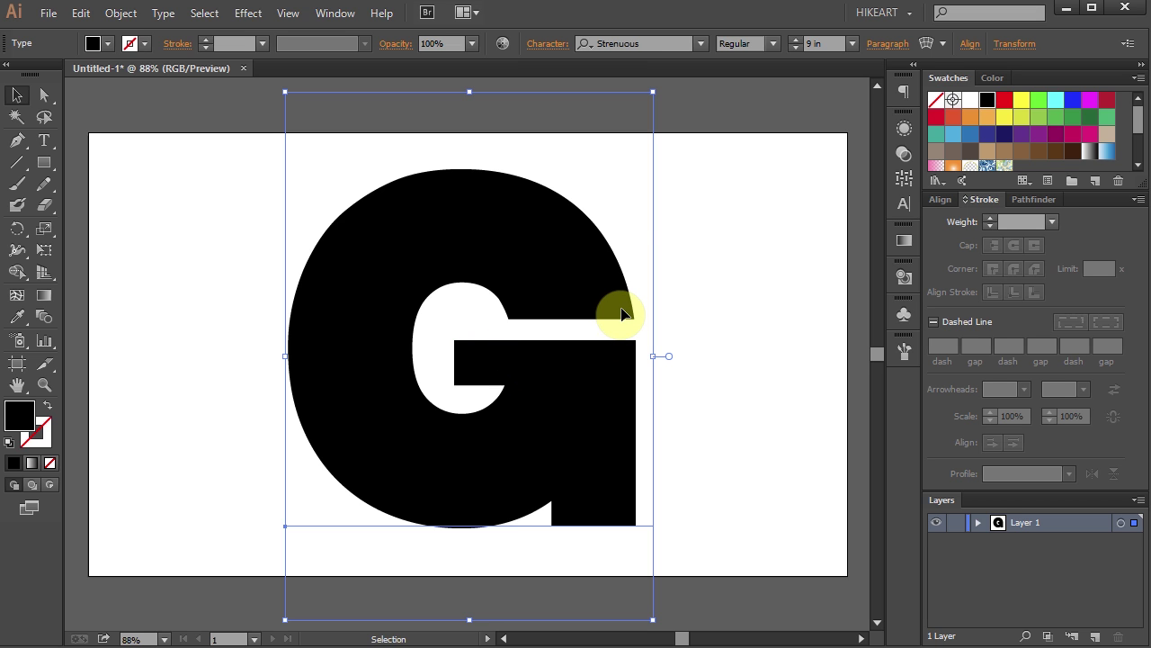
# Expand the G text into outlined shapes with Object and Fill checked.
pyautogui.click(126, 12)
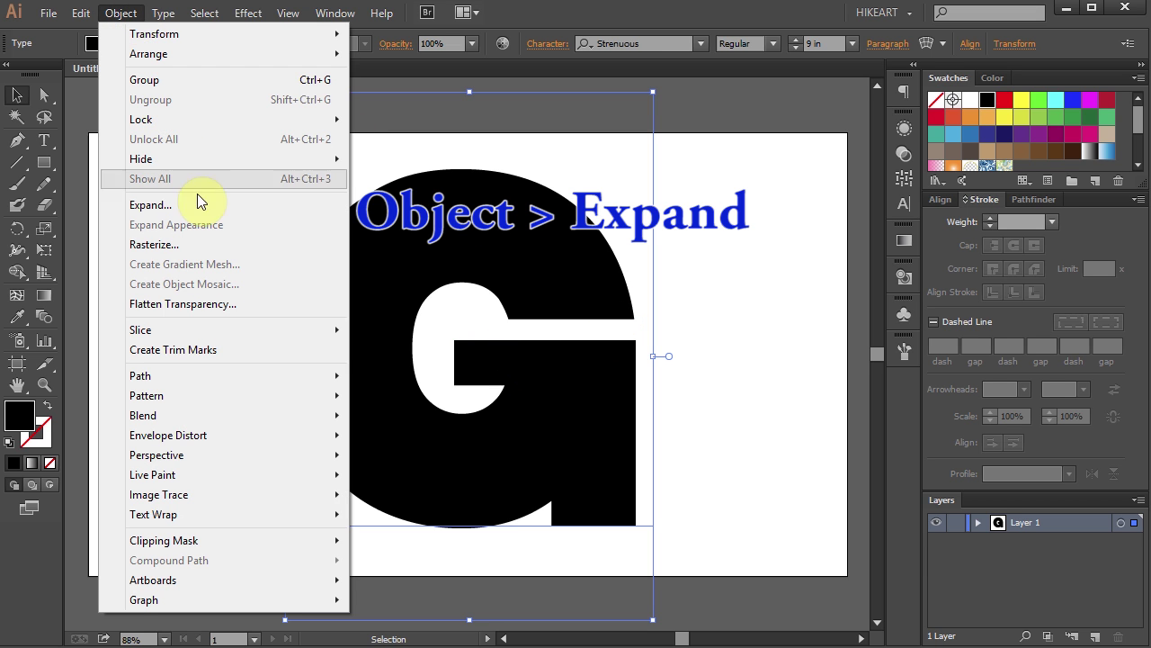
pyautogui.click(238, 210)
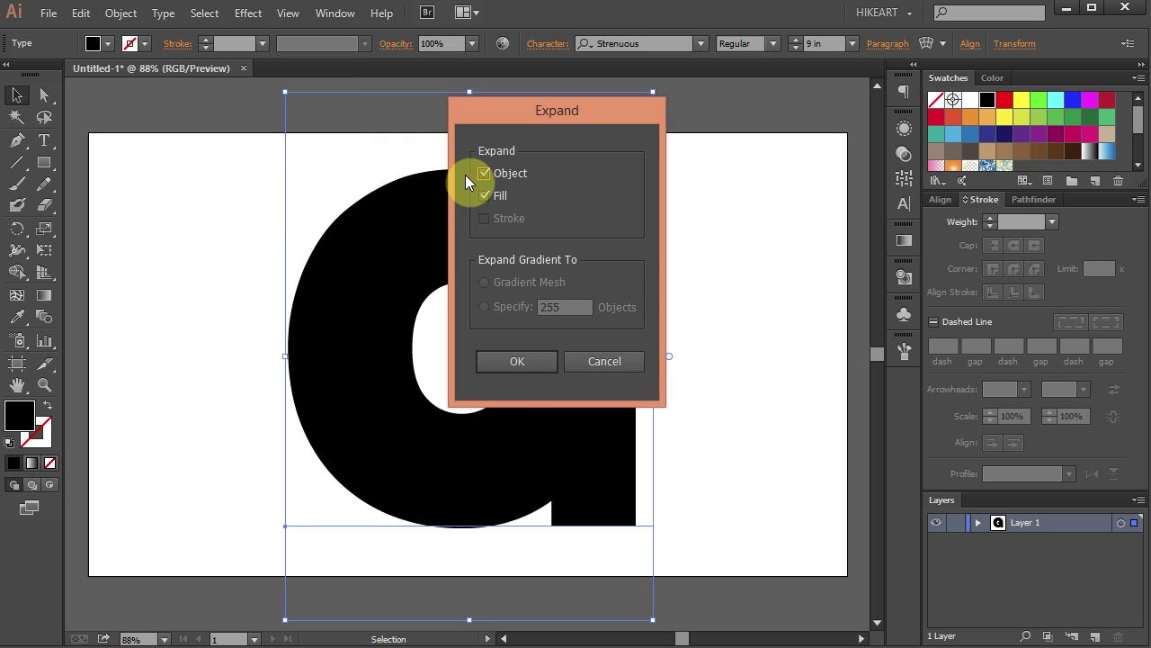
pyautogui.click(516, 361)
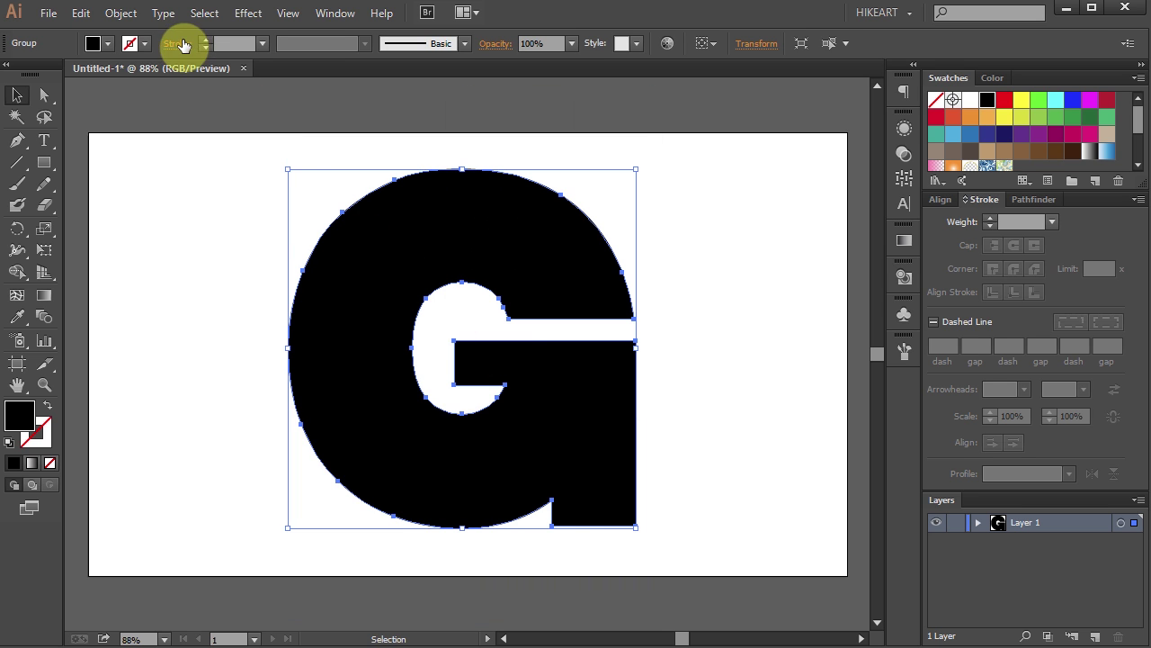
# Release the G's compound path via Object > Compound Path > Release.
pyautogui.click(121, 14)
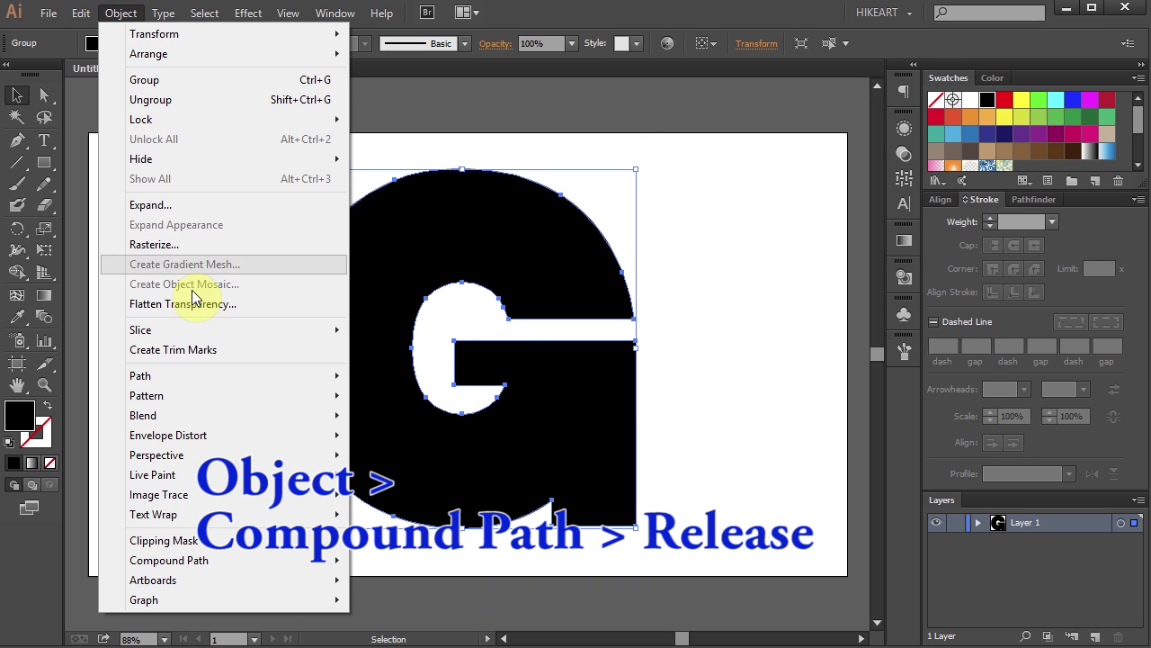
pyautogui.moveTo(254, 565)
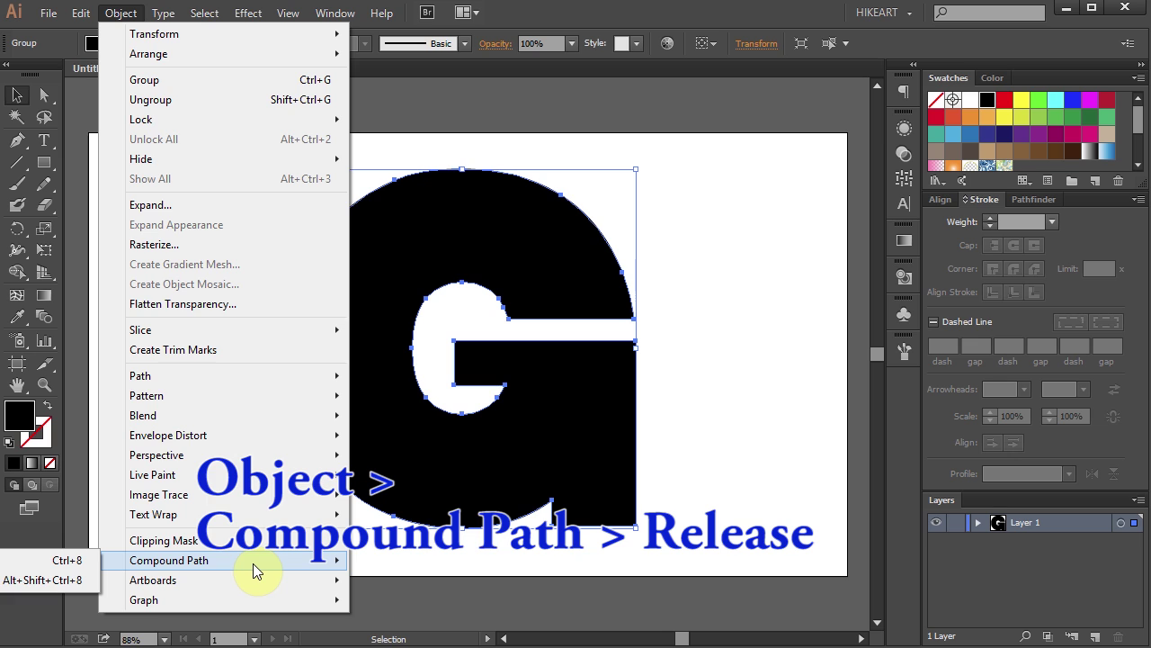
pyautogui.click(69, 581)
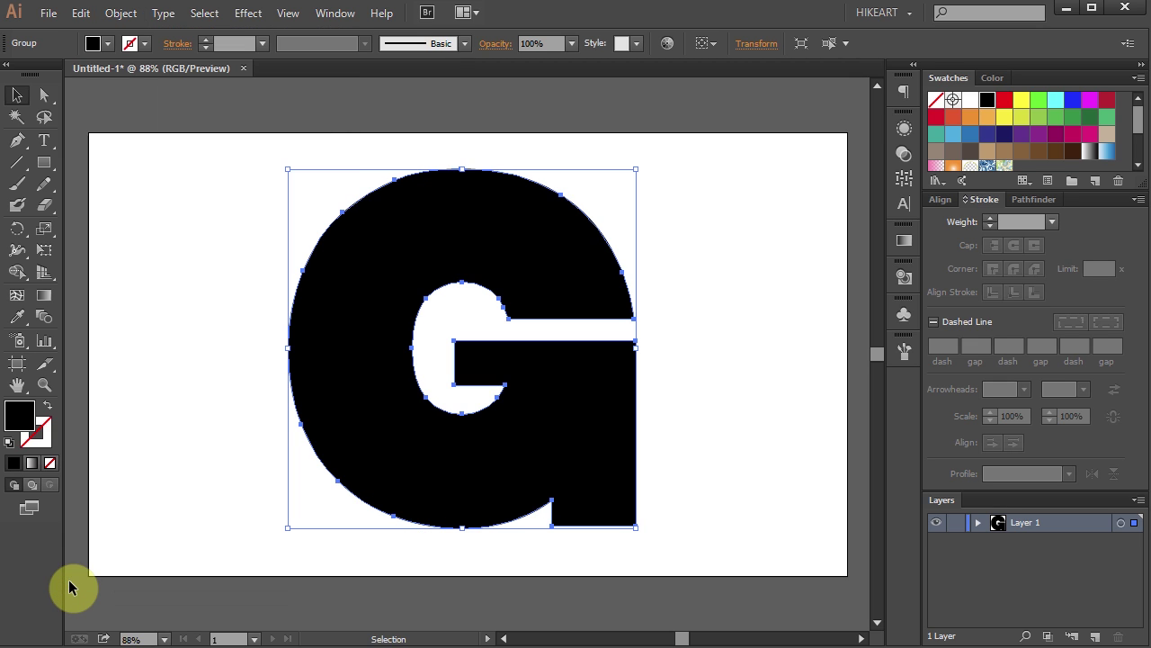
# Turn the G outline into a type area with 0.15 in text size.
pyautogui.click(44, 140)
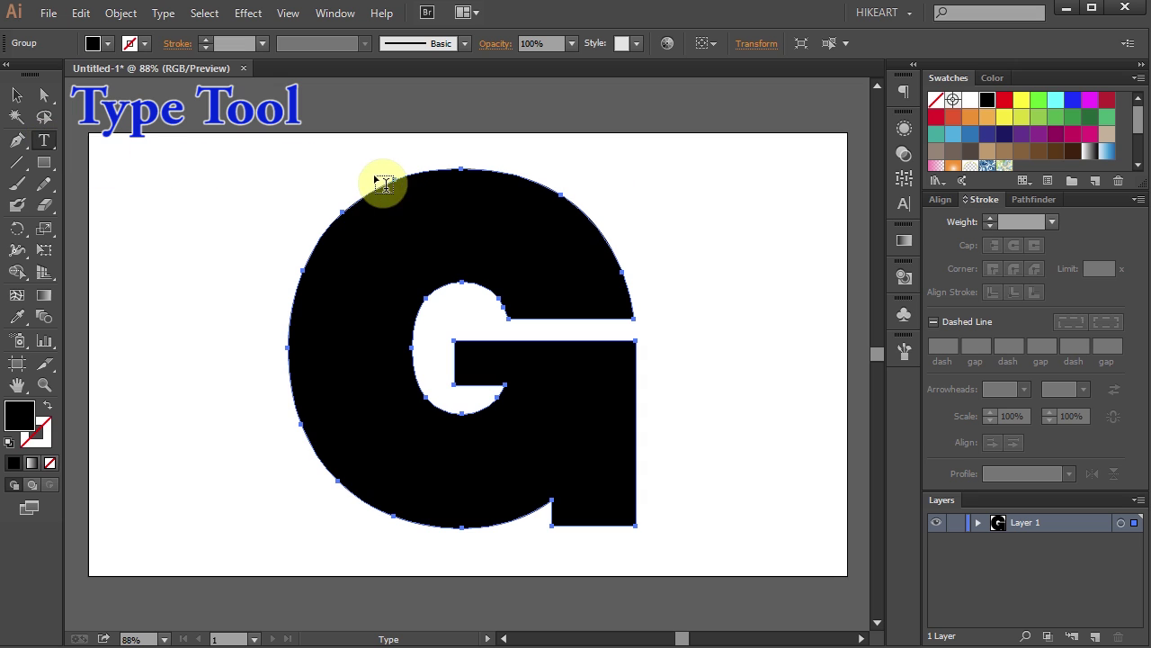
pyautogui.click(423, 174)
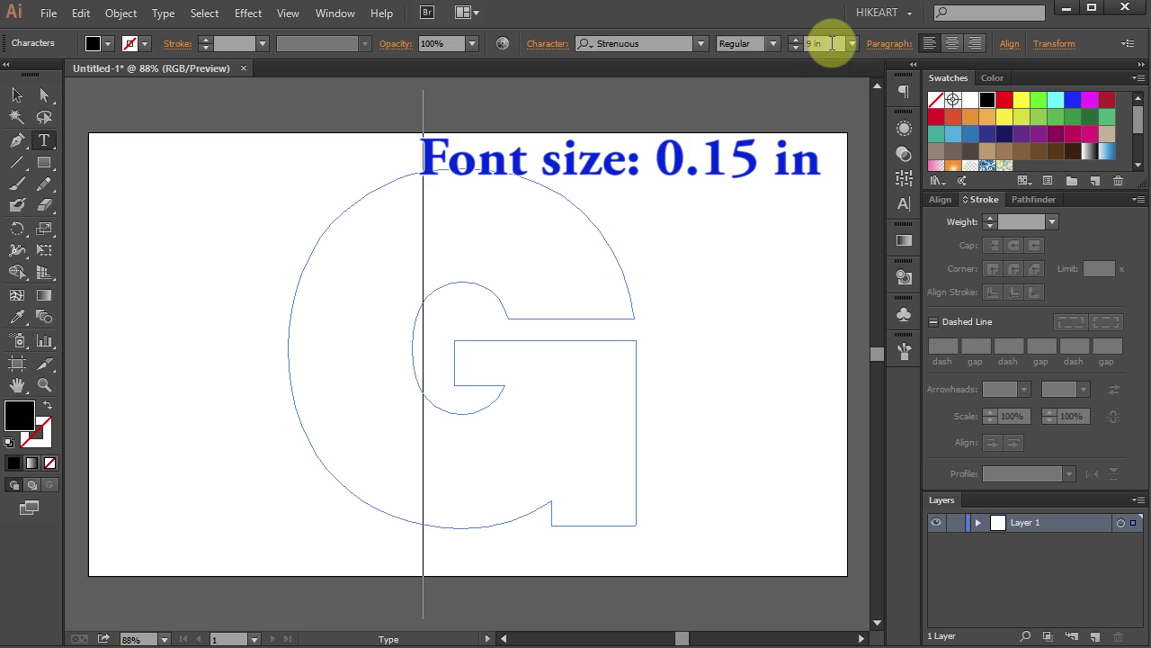
pyautogui.click(852, 41)
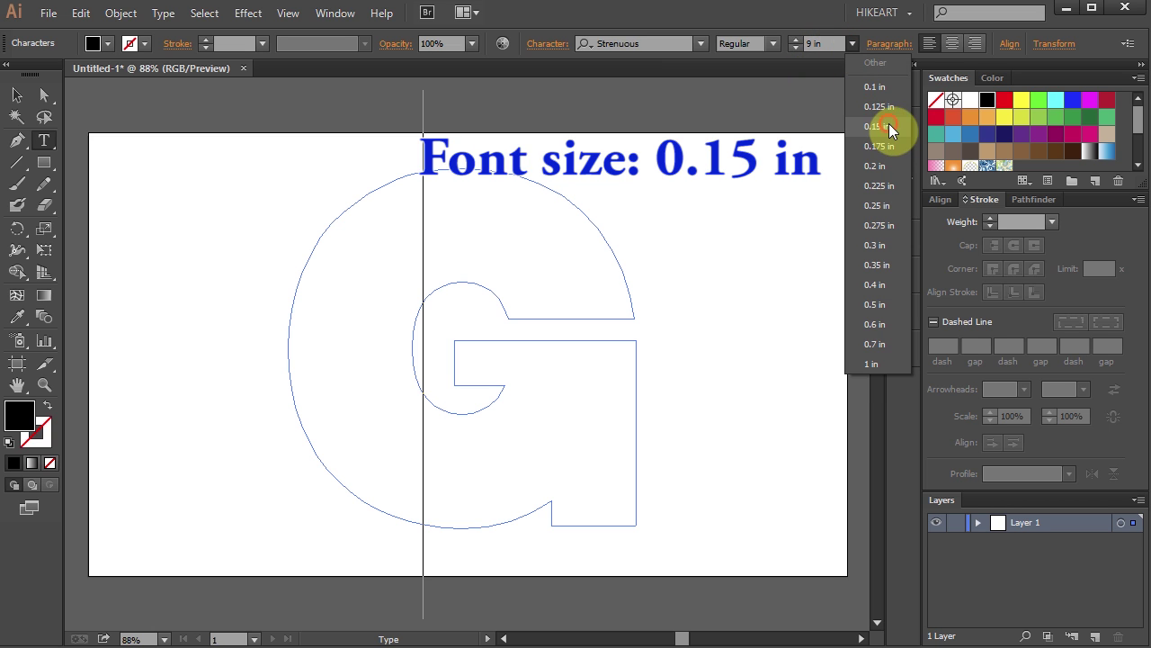
pyautogui.click(887, 124)
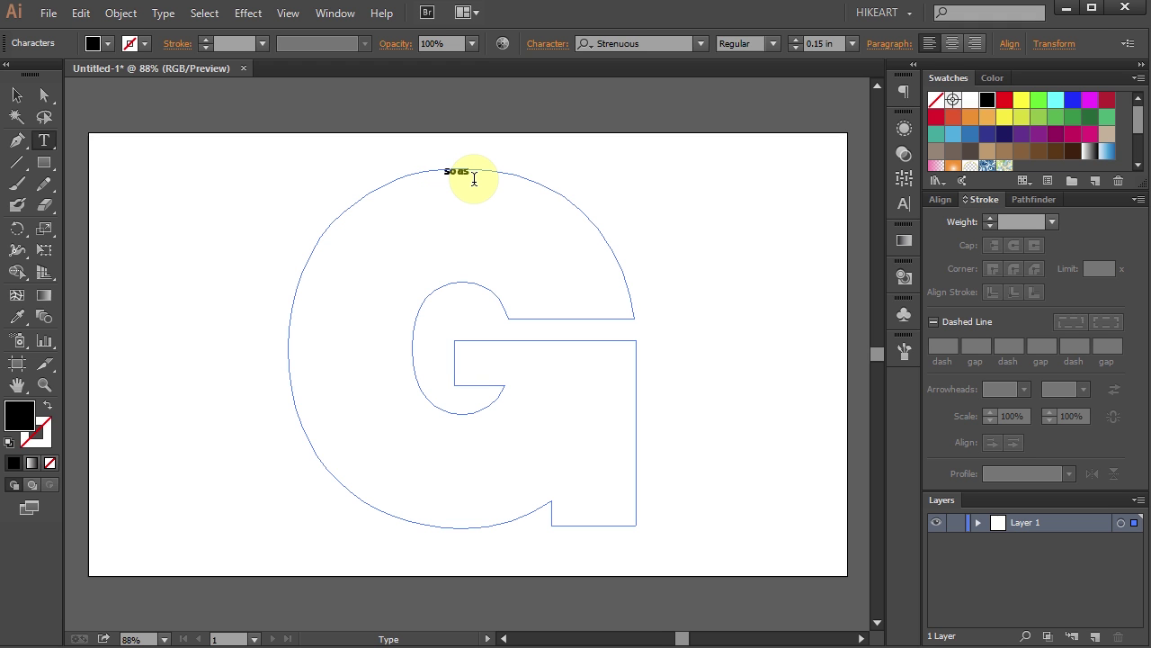
# Copy the Grace poem text from the Word document.
pyautogui.hotkey('alt', 'Tab')
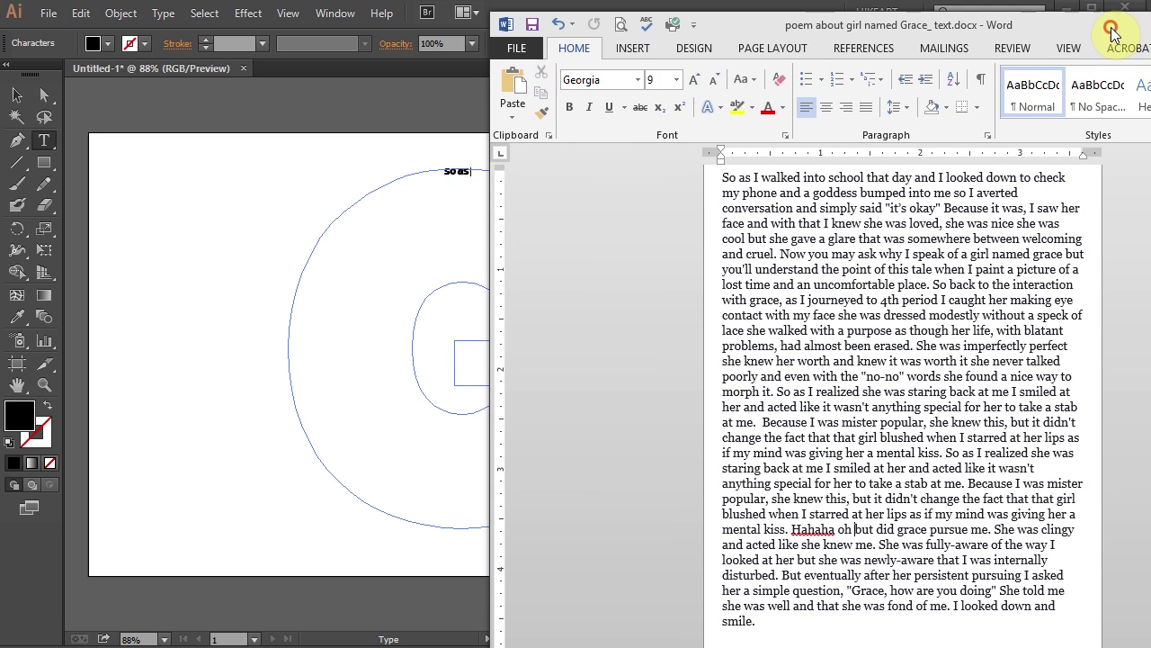
pyautogui.moveTo(755, 178); pyautogui.dragTo(858, 627)
pyautogui.hotkey('ctrl', 'c')
pyautogui.hotkey('alt', 'Tab')
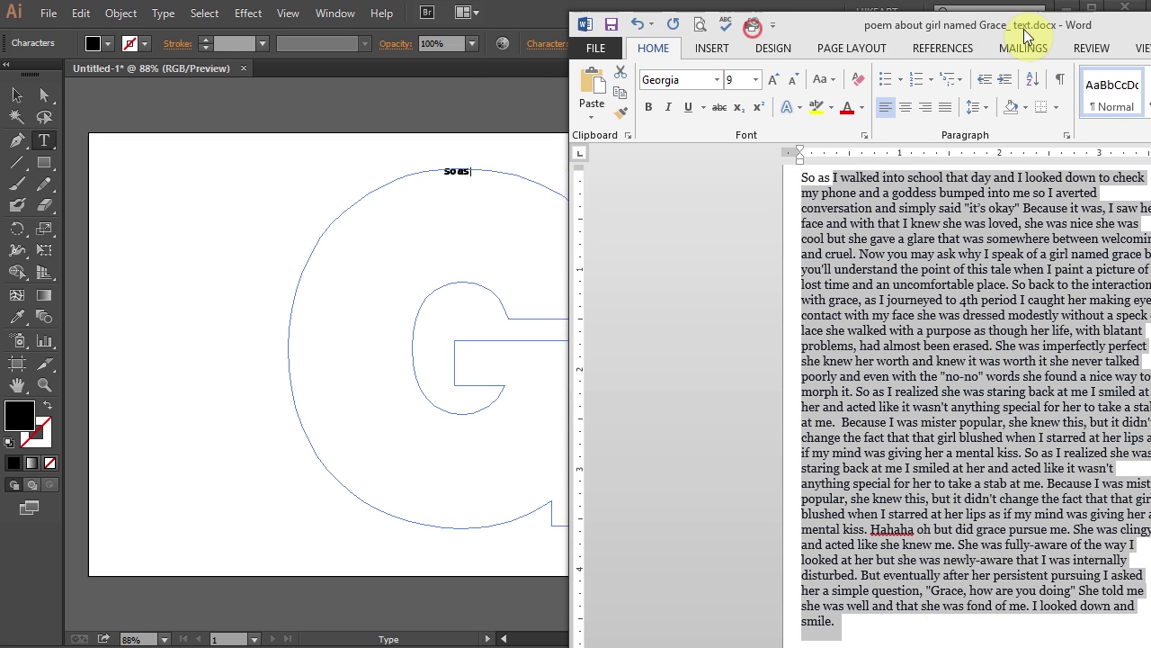
# Paste the Grace poem inside the G outline so it fills the shape.
pyautogui.click(479, 178)
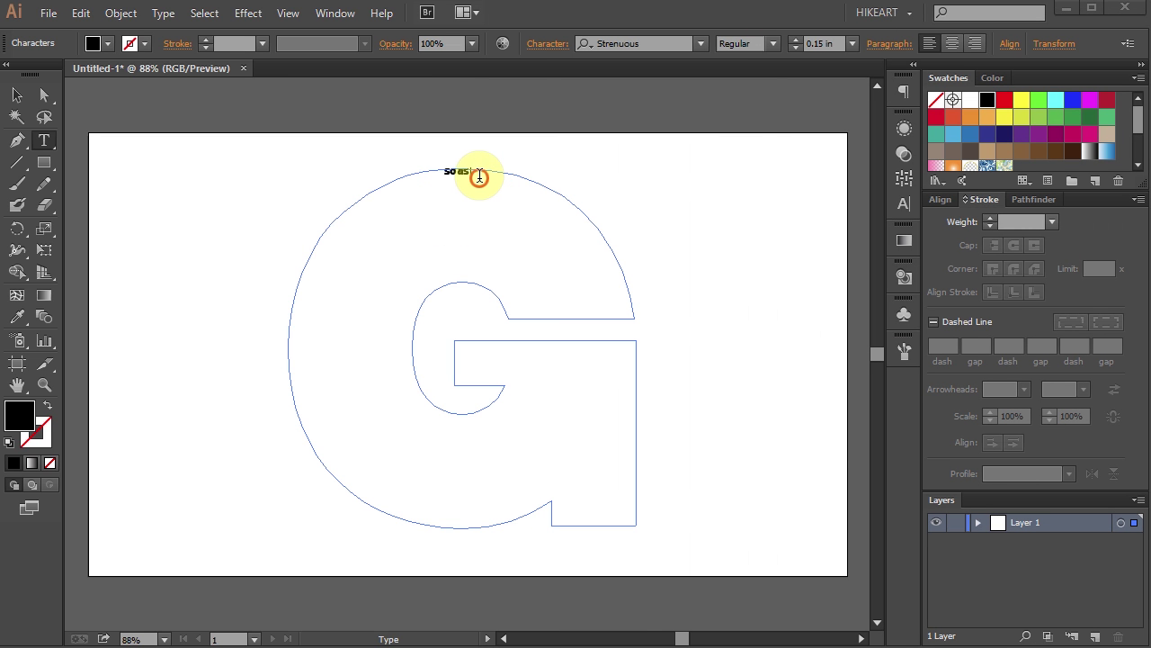
pyautogui.hotkey('ctrl', 'v')
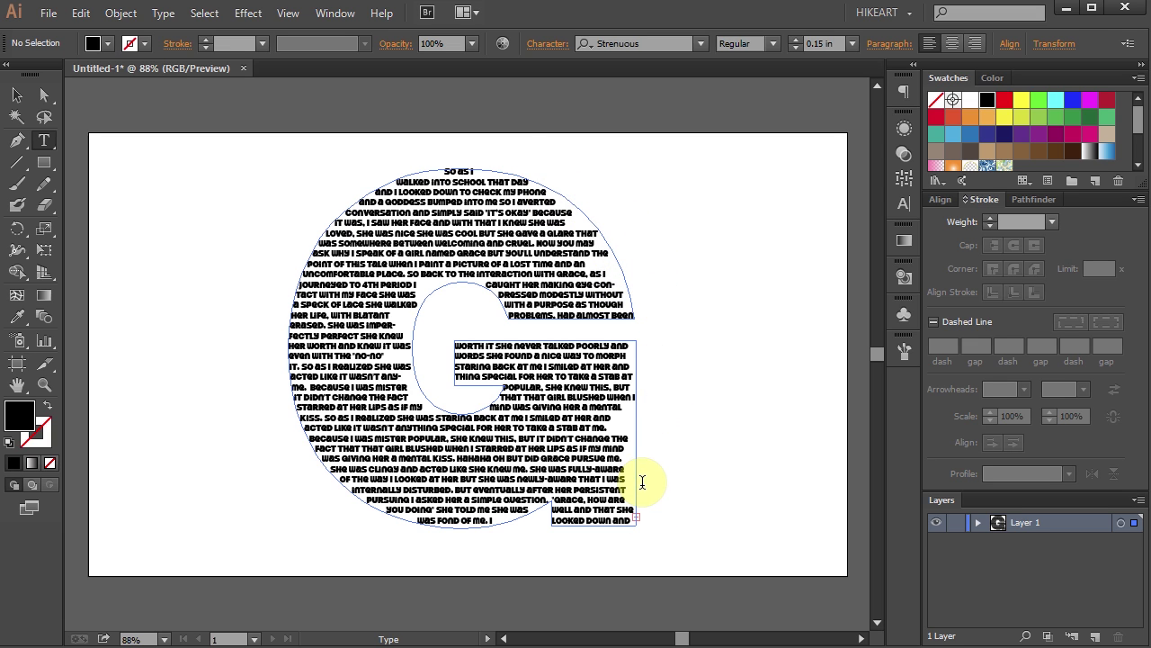
# Apply Justify all lines to the poem text from the Paragraph panel.
pyautogui.click(22, 98)
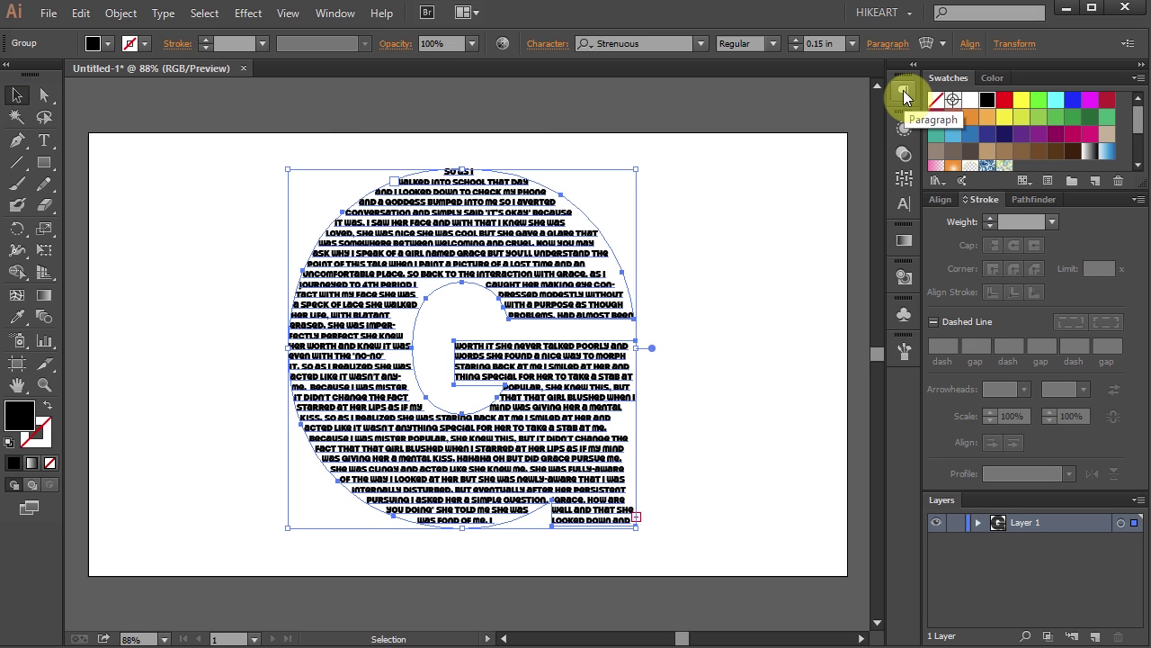
pyautogui.click(346, 16)
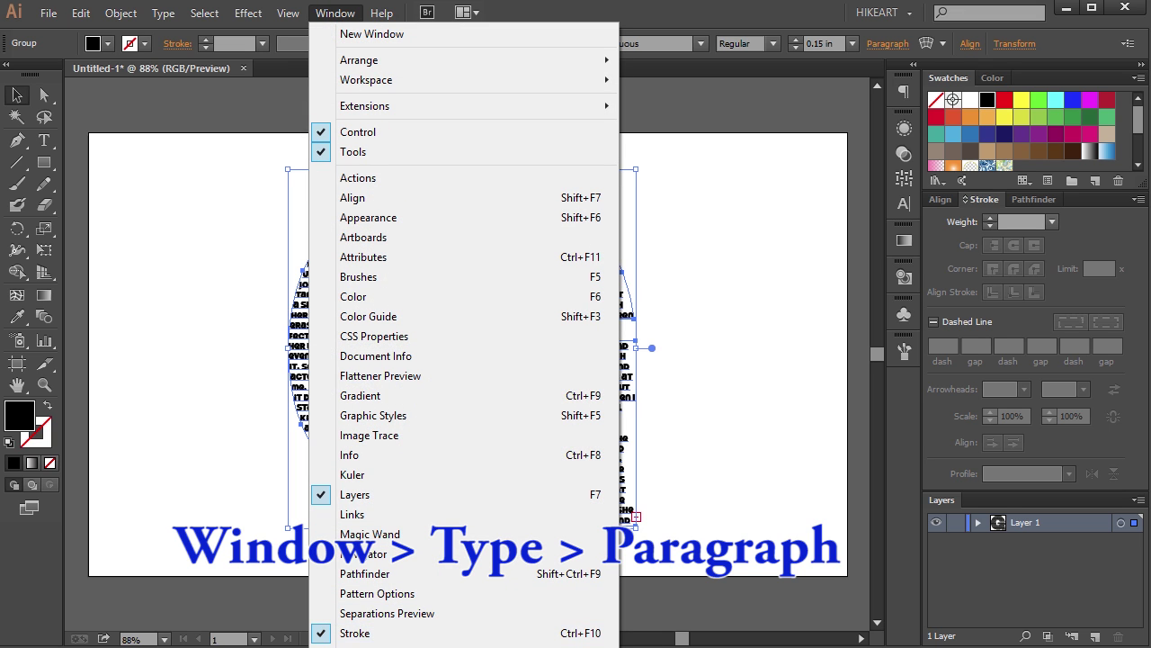
pyautogui.click(905, 129)
pyautogui.click(905, 91)
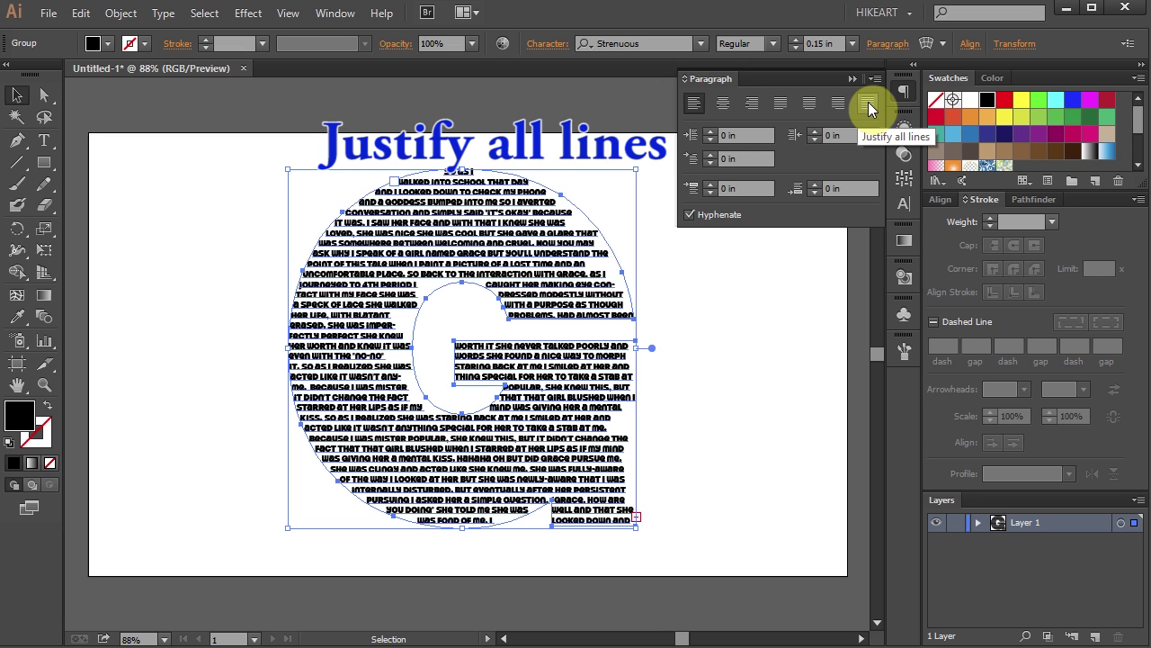
pyautogui.click(869, 104)
pyautogui.click(853, 79)
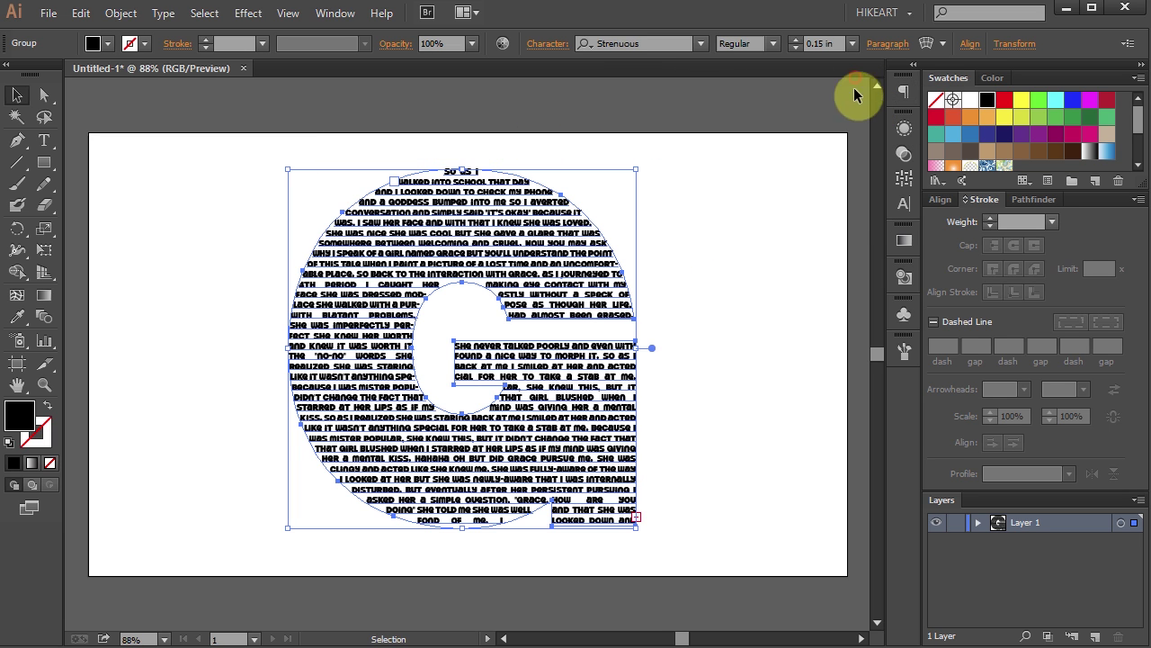
pyautogui.click(779, 389)
pyautogui.click(43, 385)
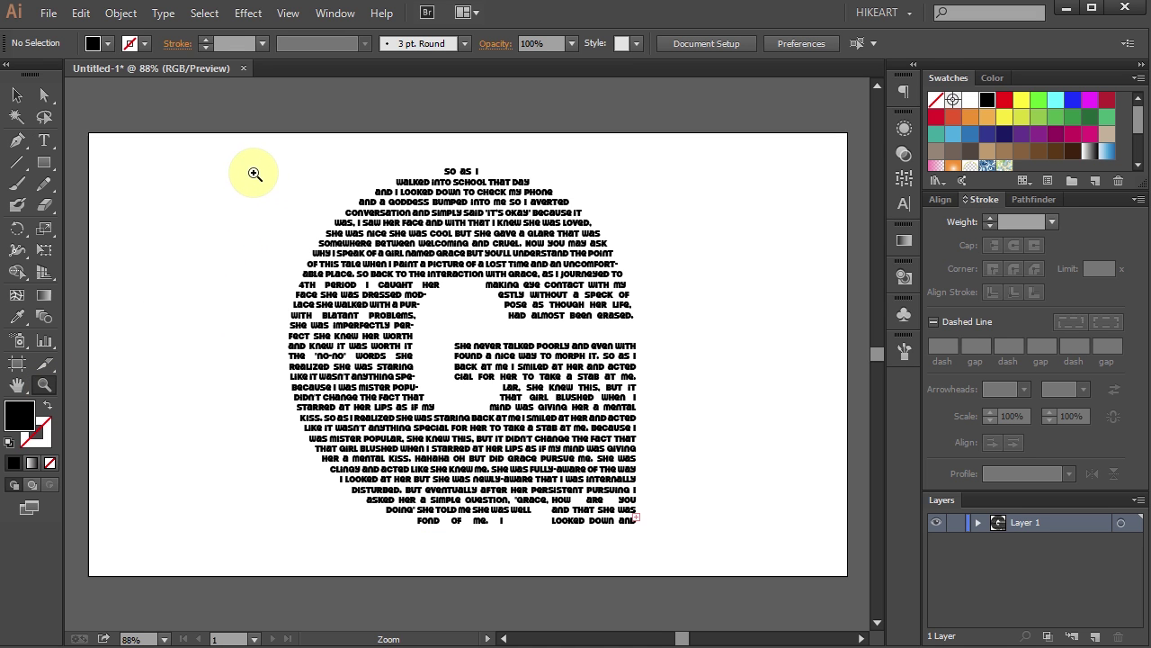
# Enlarge the word GIRL to 0.175 in and widen its letter spacing.
pyautogui.moveTo(242, 167); pyautogui.dragTo(735, 540)
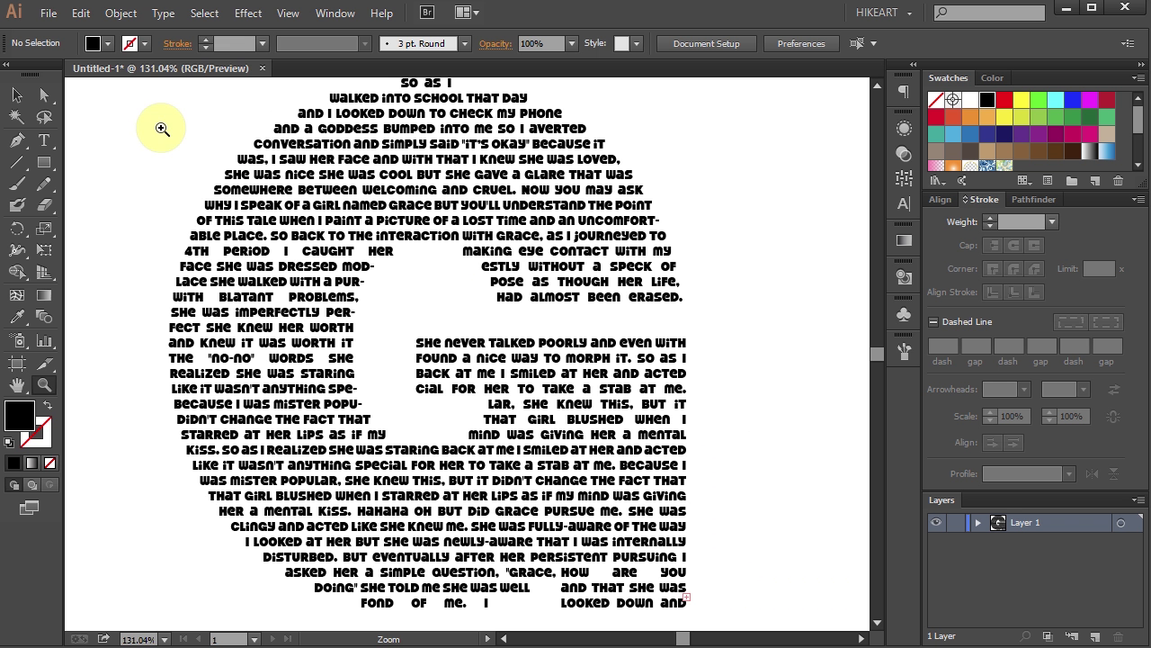
pyautogui.click(43, 141)
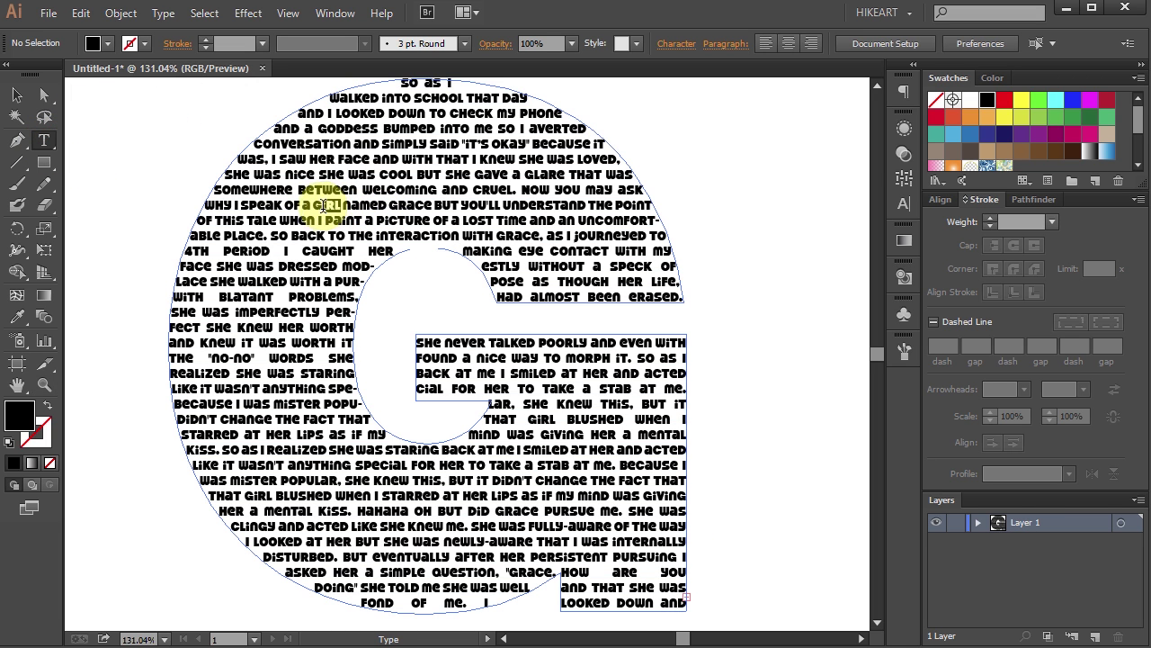
pyautogui.doubleClick(326, 205)
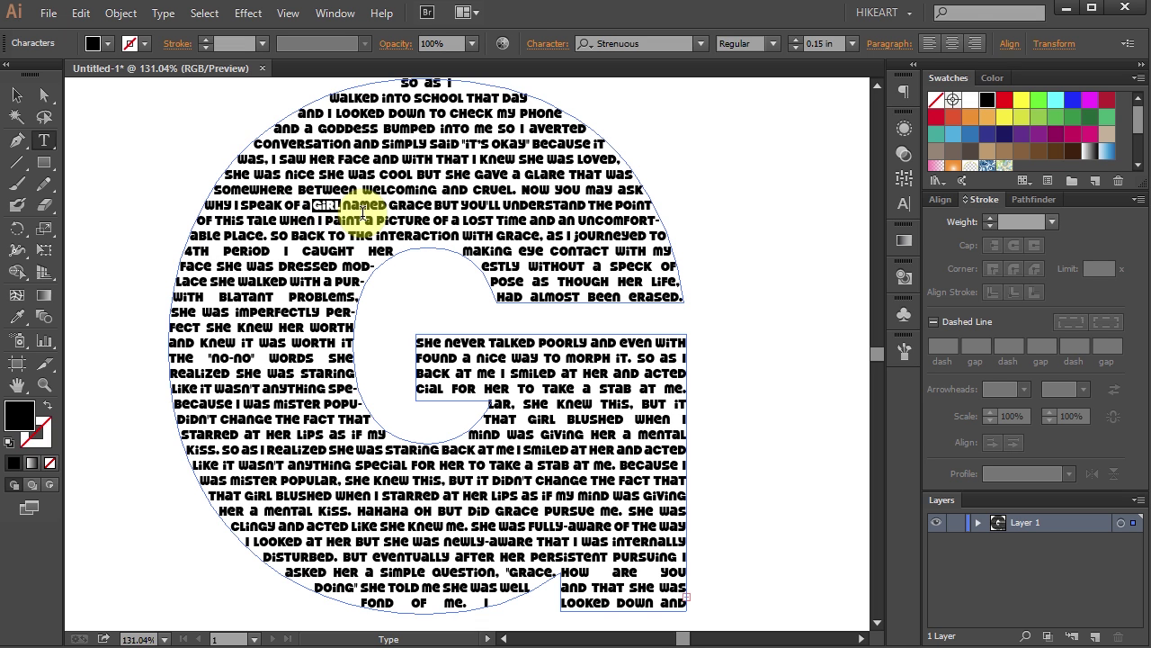
pyautogui.click(852, 43)
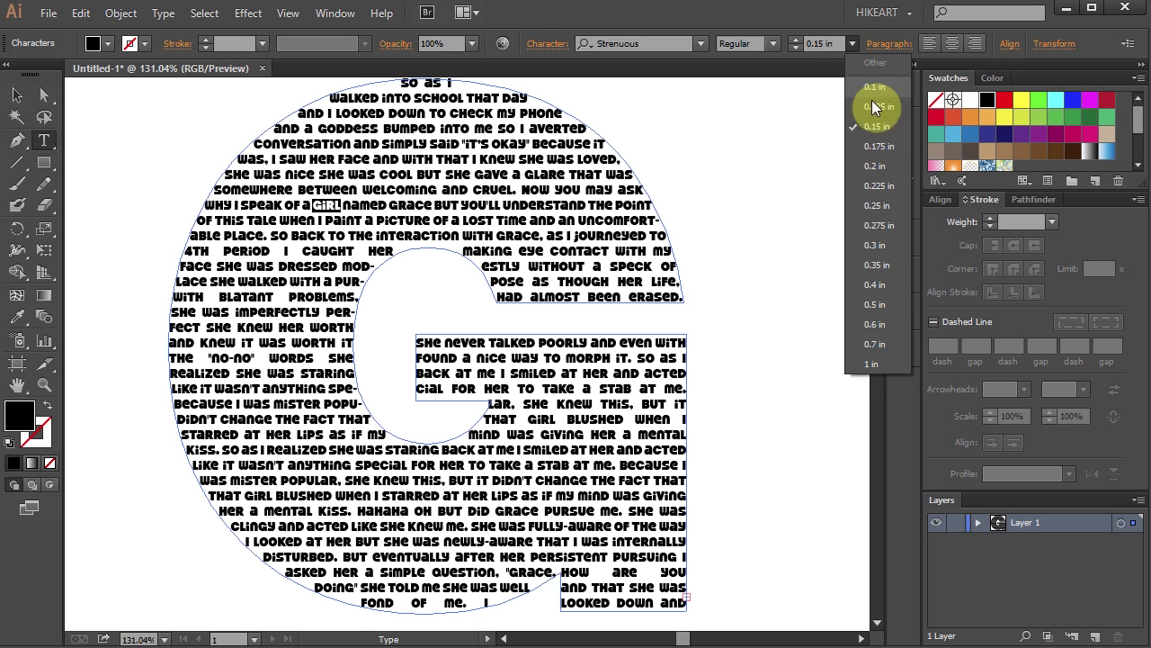
pyautogui.click(881, 143)
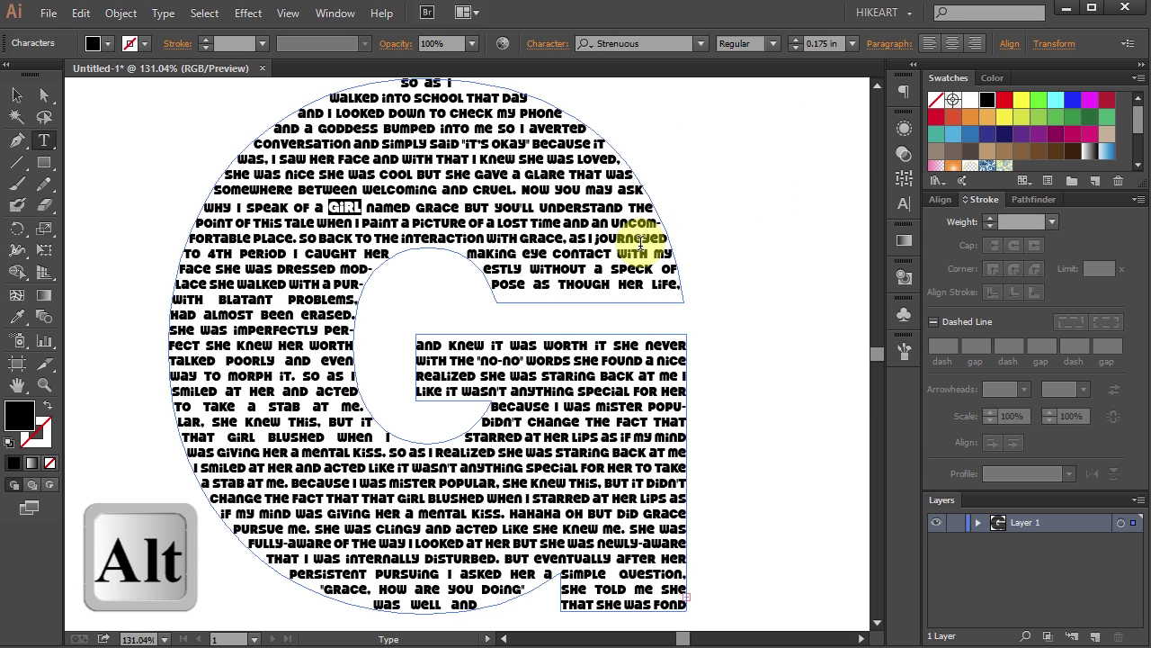
pyautogui.hotkey('alt', 'Up')
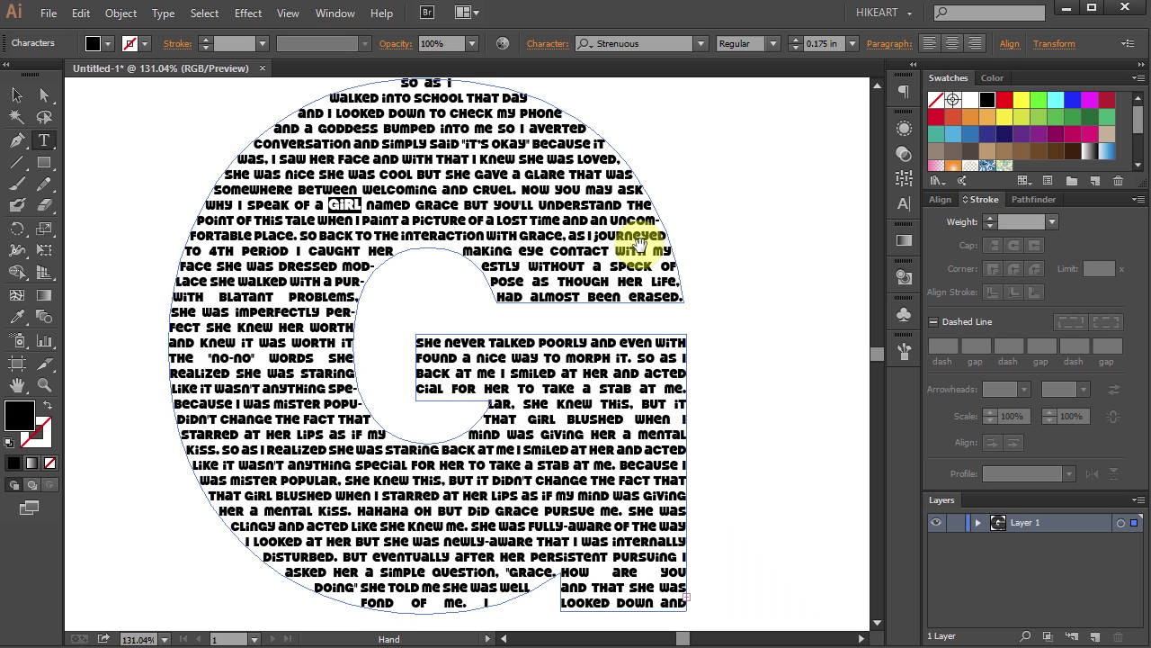
pyautogui.hotkey('alt', 'Right')
pyautogui.hotkey('alt', 'Right')
pyautogui.hotkey('alt', 'Right')
pyautogui.hotkey('alt', 'Right')
pyautogui.hotkey('alt', 'Right')
pyautogui.hotkey('alt', 'Right')
pyautogui.hotkey('alt', 'Right')
pyautogui.hotkey('alt', 'Right')
pyautogui.hotkey('alt', 'Right')
pyautogui.hotkey('alt', 'Right')
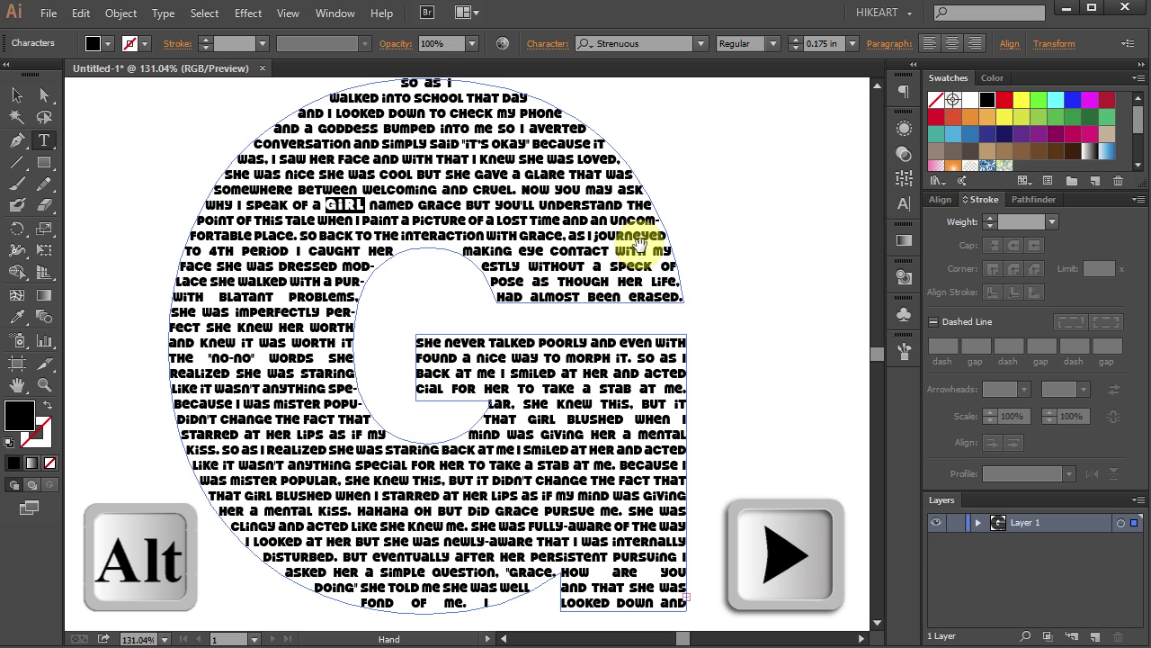
pyautogui.hotkey('alt', 'Right')
pyautogui.hotkey('alt', 'Right')
pyautogui.hotkey('alt', 'Right')
pyautogui.hotkey('alt', 'Right')
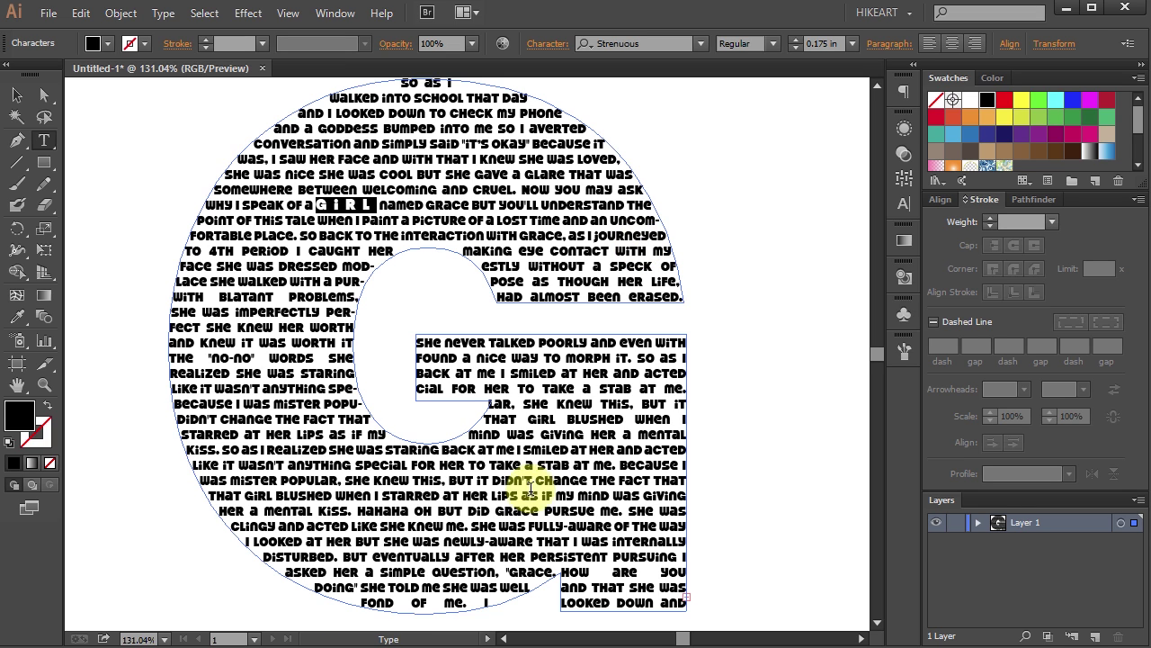
# Enlarge the word Grace to 0.175 in and widen its letter spacing.
pyautogui.moveTo(540, 511); pyautogui.dragTo(501, 511)
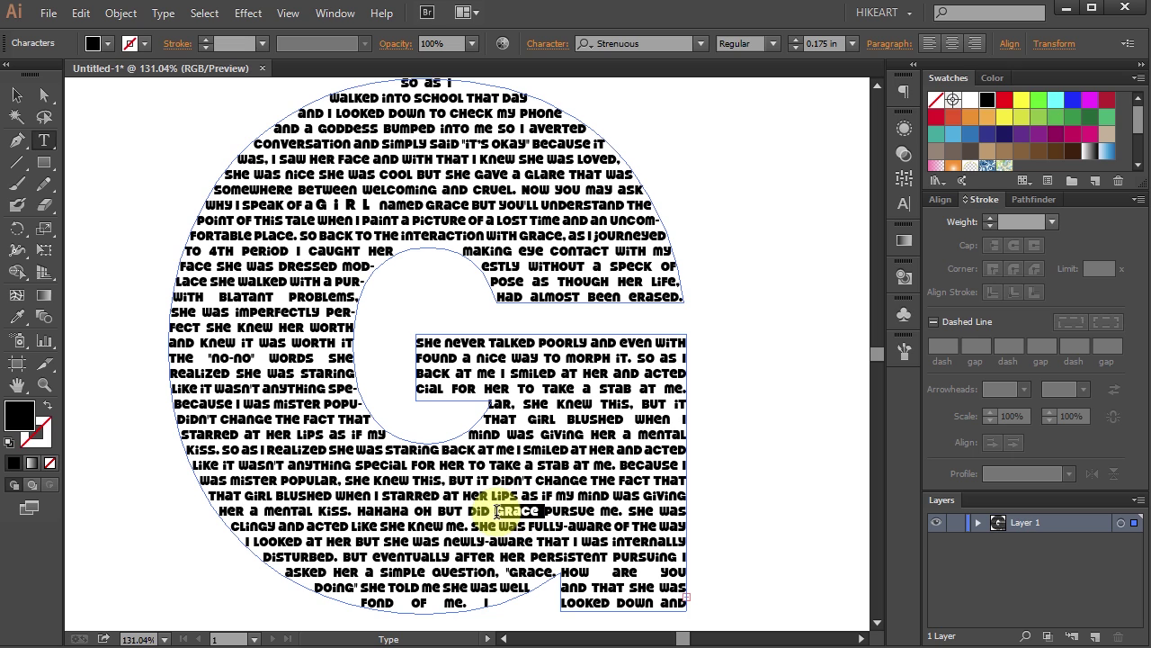
pyautogui.click(843, 44)
pyautogui.click(870, 133)
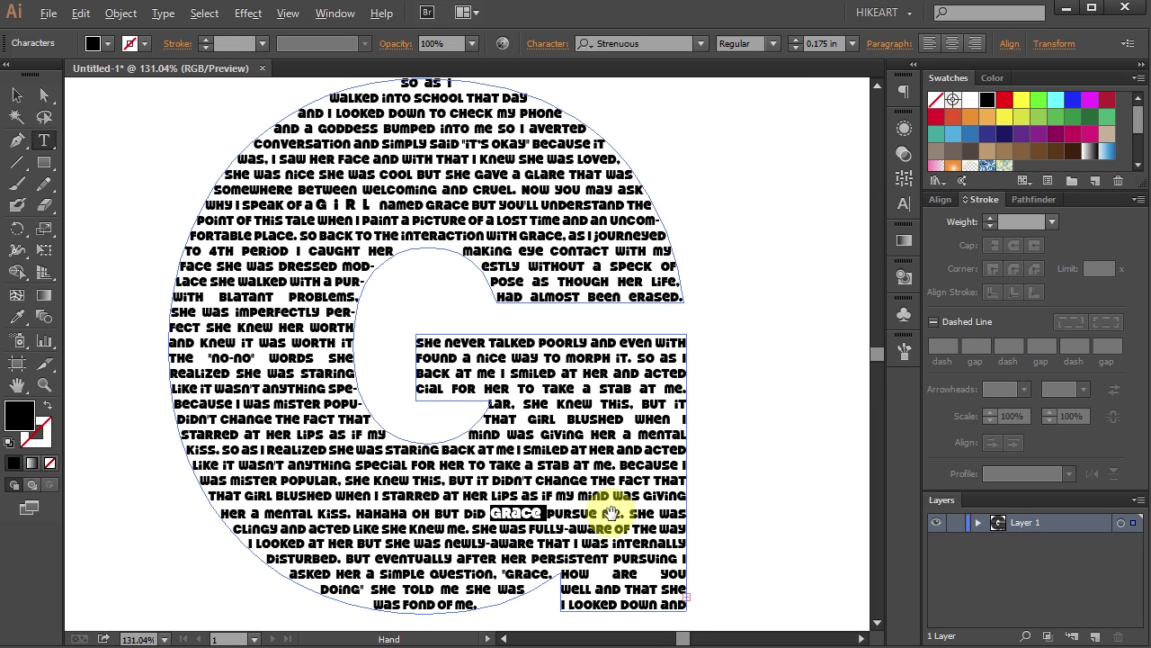
pyautogui.hotkey('alt', 'Right')
pyautogui.hotkey('alt', 'Right')
pyautogui.hotkey('alt', 'Right')
pyautogui.hotkey('alt', 'Right')
pyautogui.hotkey('alt', 'Right')
pyautogui.hotkey('alt', 'Right')
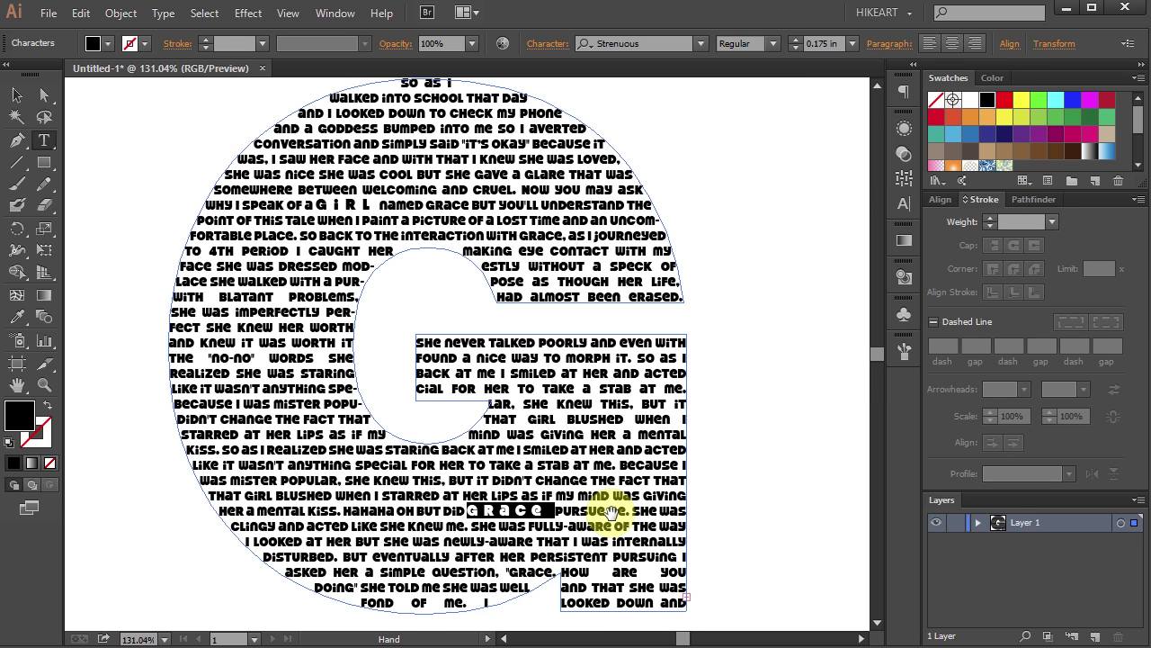
pyautogui.click(491, 510)
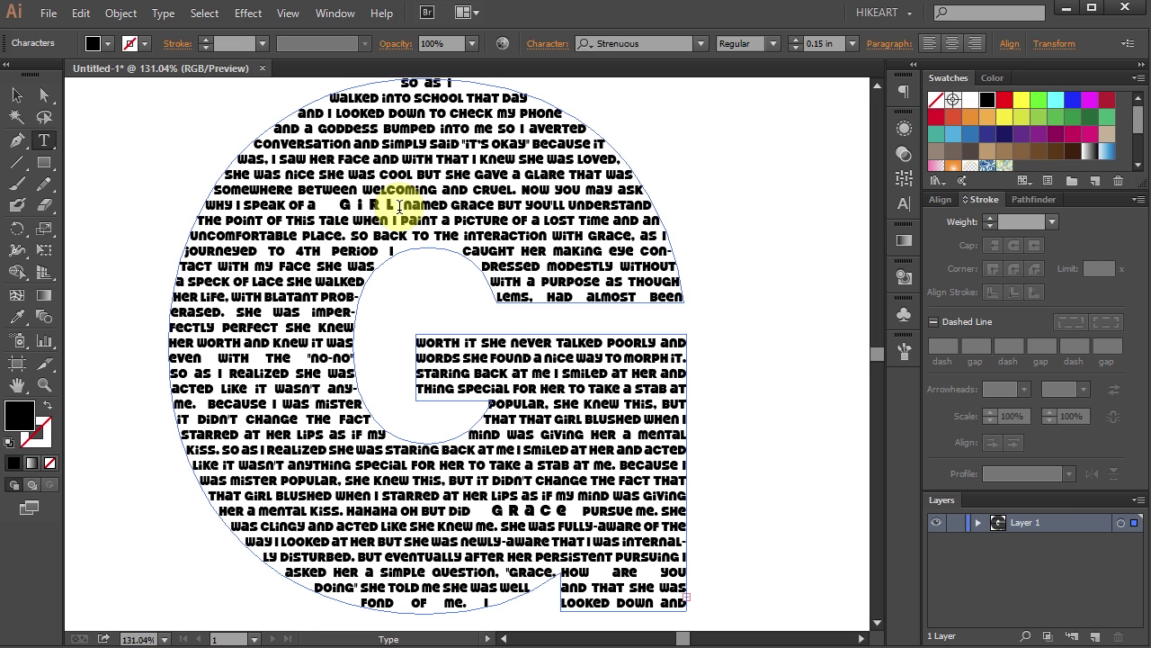
pyautogui.moveTo(570, 508); pyautogui.dragTo(486, 512)
pyautogui.hotkey('alt', 'Right')
pyautogui.hotkey('alt', 'Right')
pyautogui.hotkey('alt', 'Right')
pyautogui.hotkey('alt', 'Right')
pyautogui.hotkey('alt', 'Right')
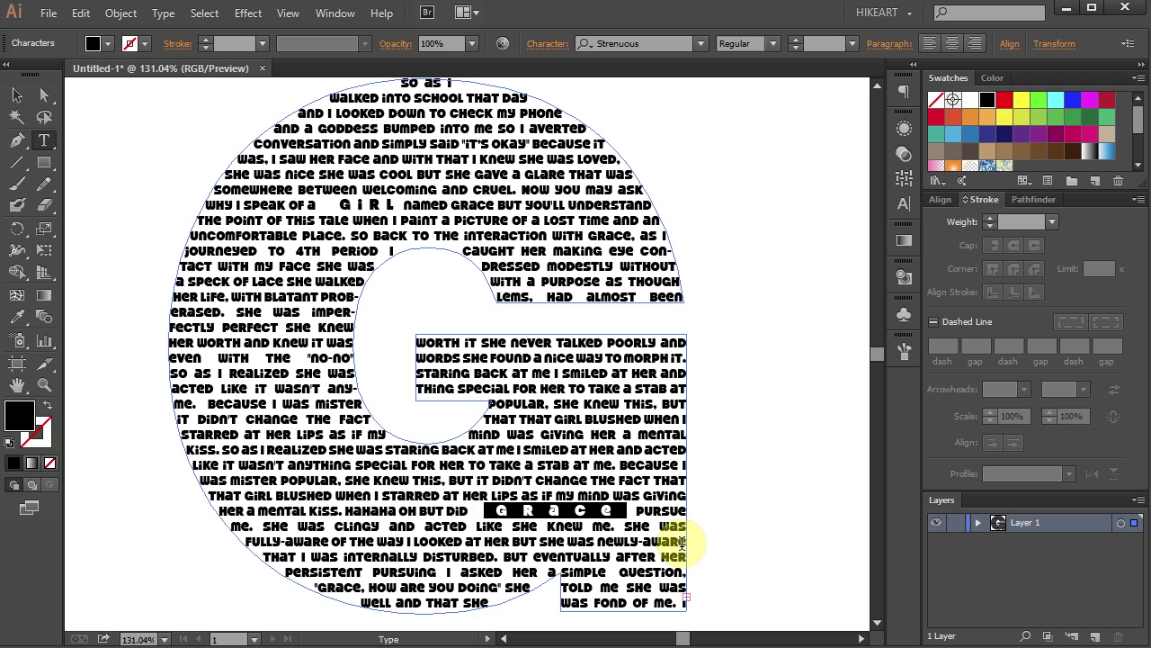
# Color the words Grace and GIRL red with the red swatch.
pyautogui.click(1004, 100)
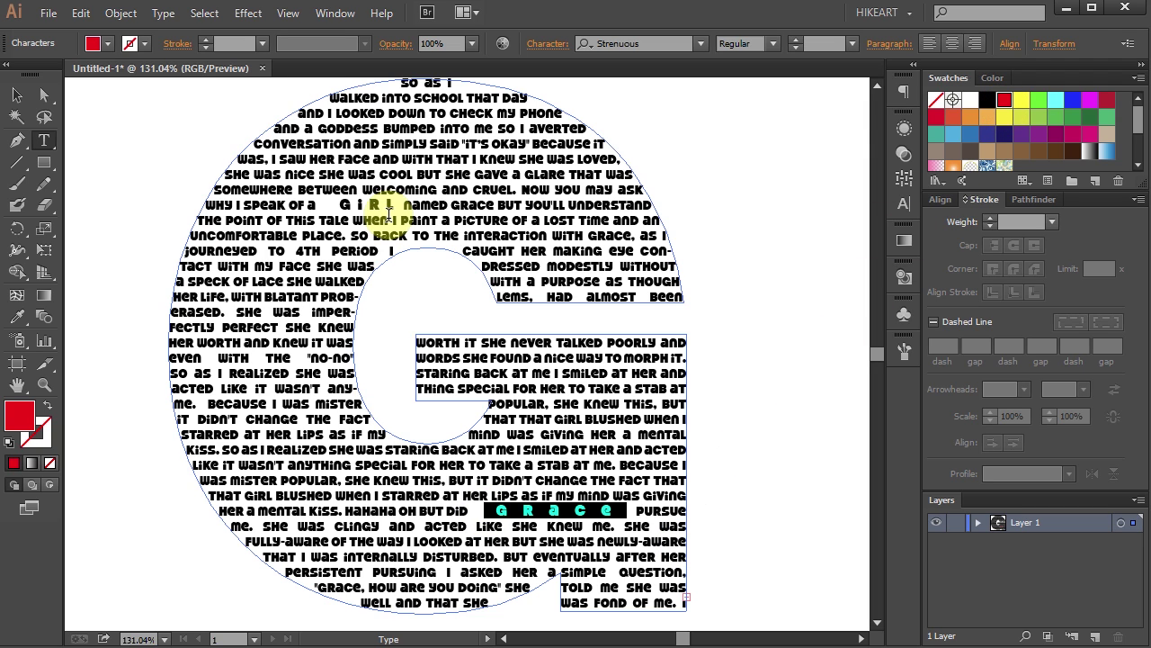
pyautogui.moveTo(401, 205); pyautogui.dragTo(312, 205)
pyautogui.click(1004, 100)
# Undo the stray 'and smile.' typing, deselect, and fit the whole artboard in view.
pyautogui.moveTo(685, 602); pyautogui.dragTo(585, 605)
pyautogui.write('and smile.')
pyautogui.hotkey('ctrl', 'z')
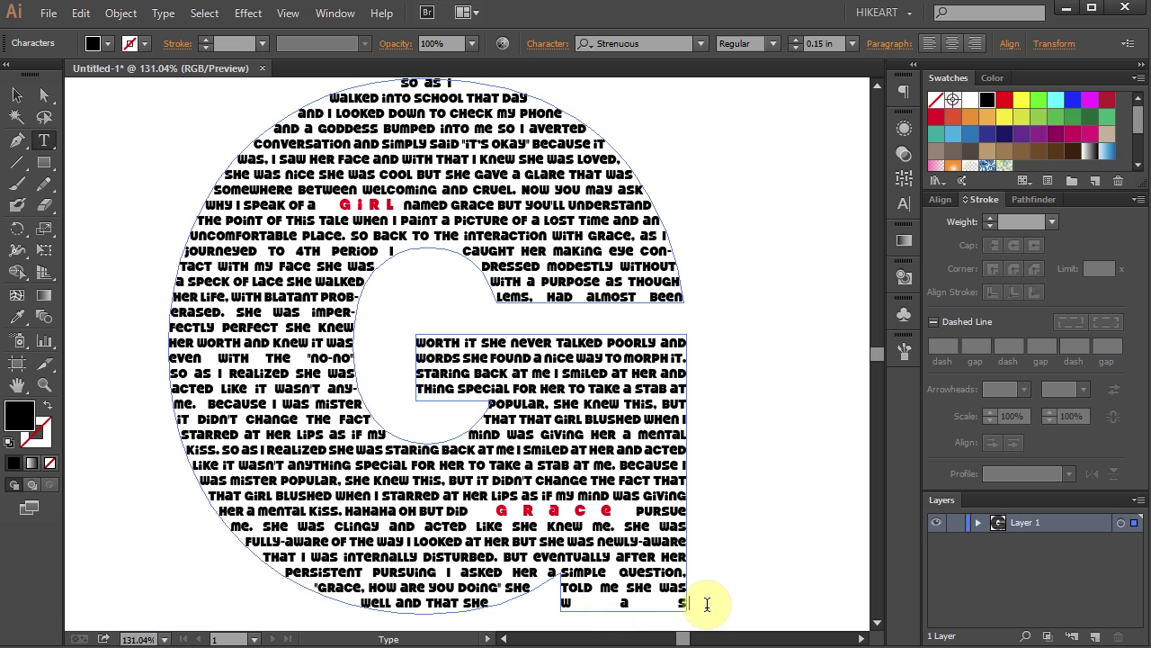
pyautogui.hotkey('ctrl', 'z')
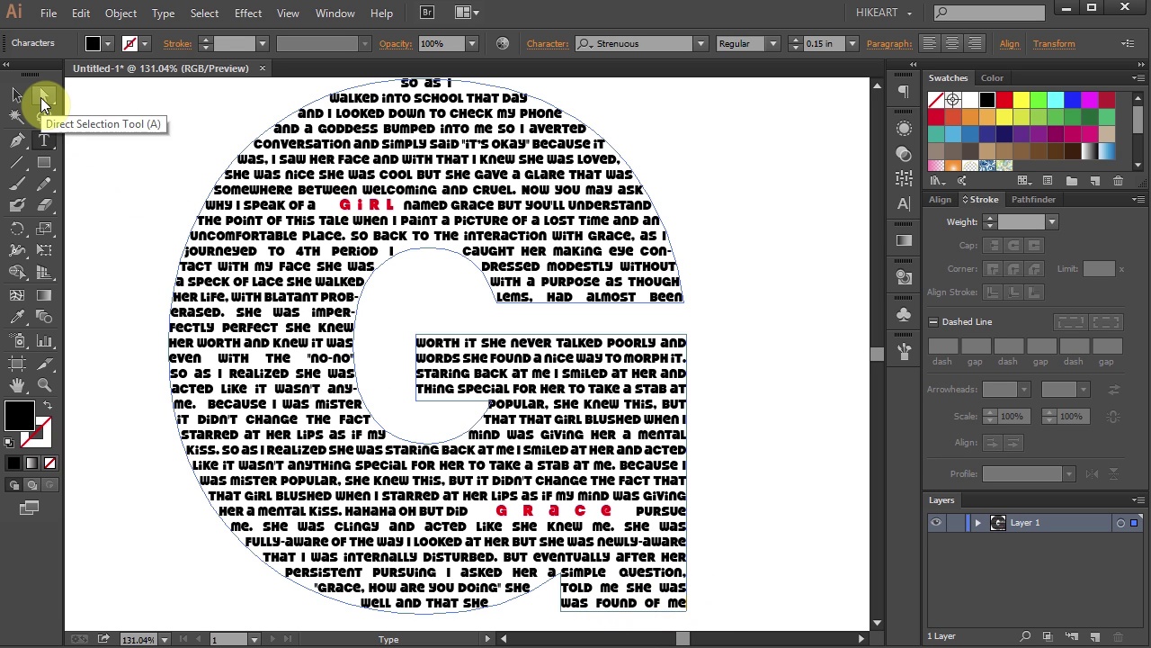
pyautogui.click(44, 94)
pyautogui.click(106, 144)
pyautogui.hotkey('ctrl', '0')
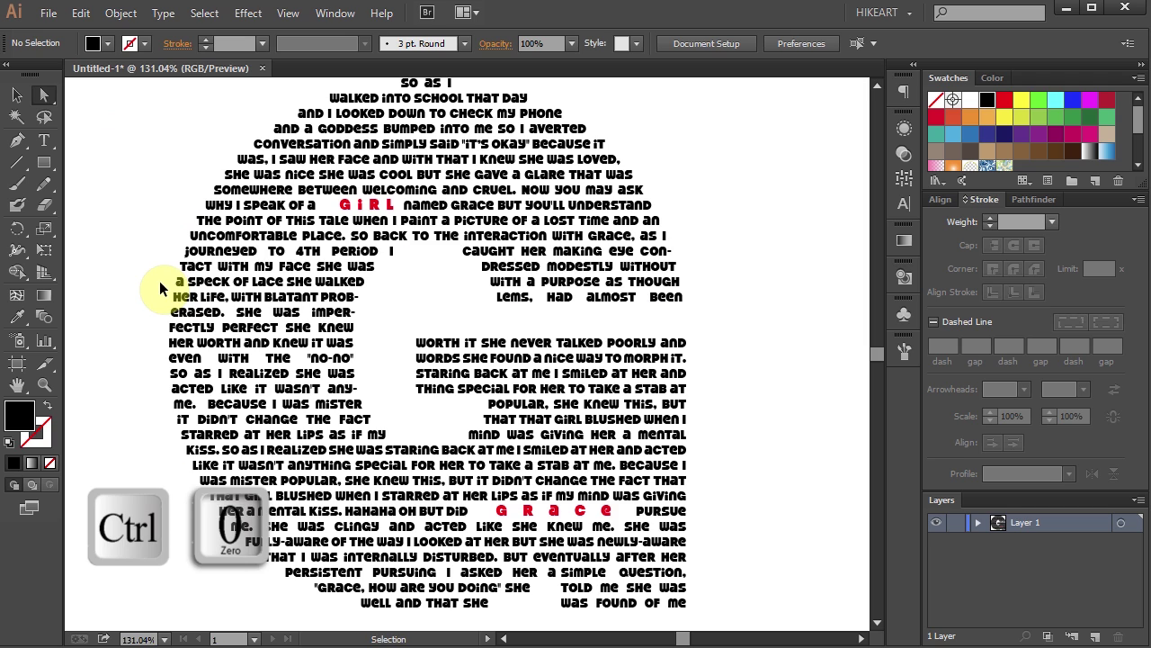